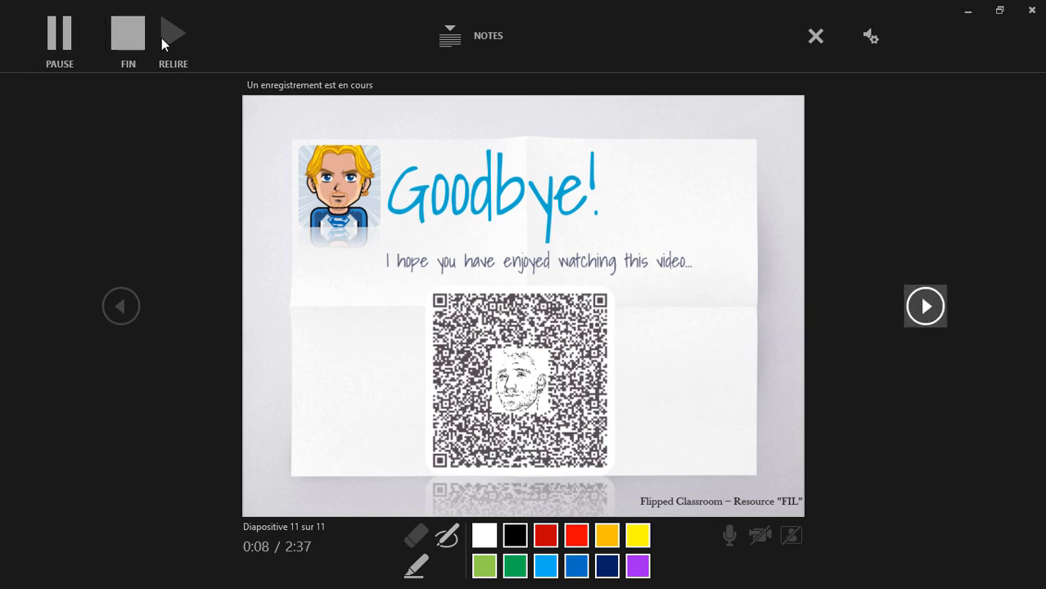
- End the slideshow recording on the last slide and return to the normal editing view
click(136, 36)
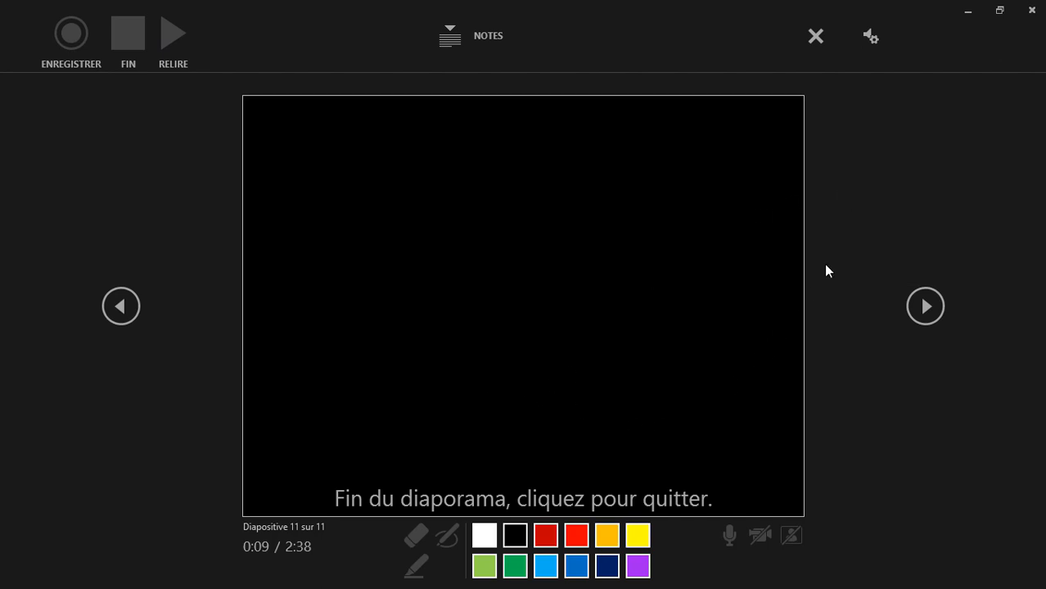
click(1030, 10)
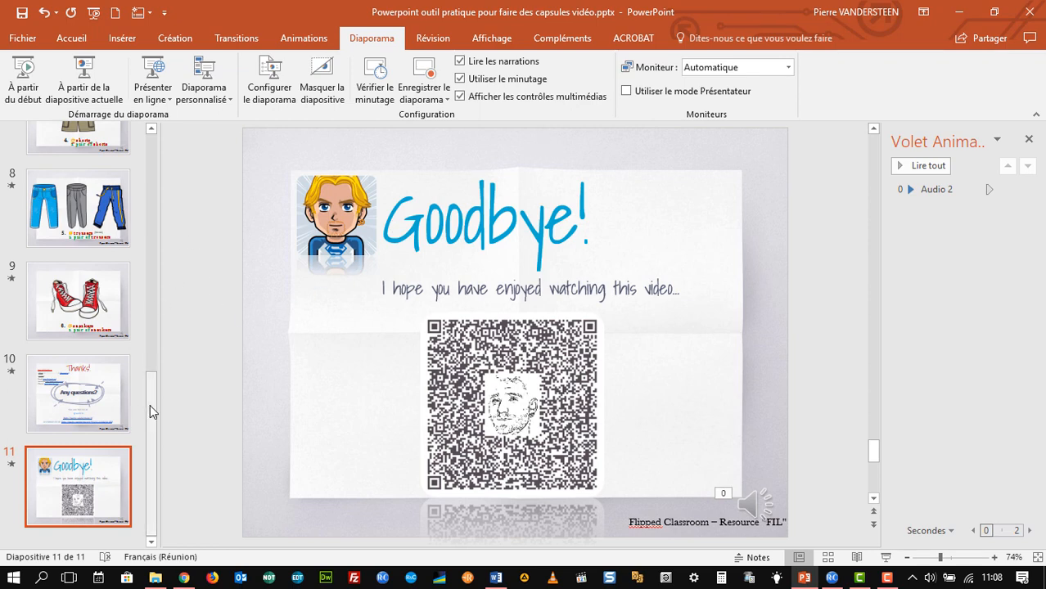
drag(151, 410, 175, 134)
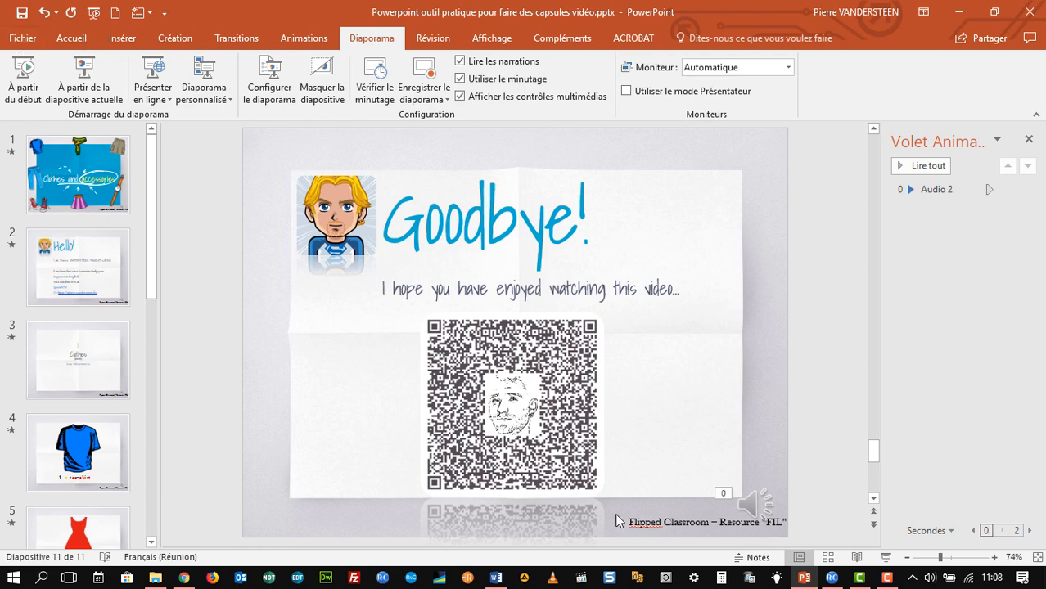
- Review the playback options of the narration audio on the Goodbye slide
mouse_move(752, 494)
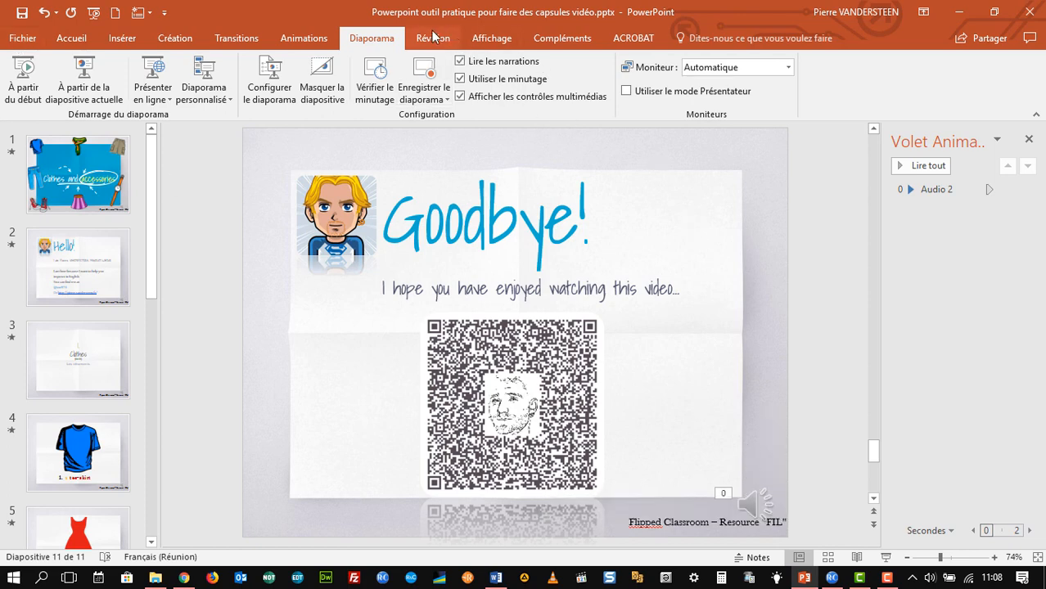
click(753, 499)
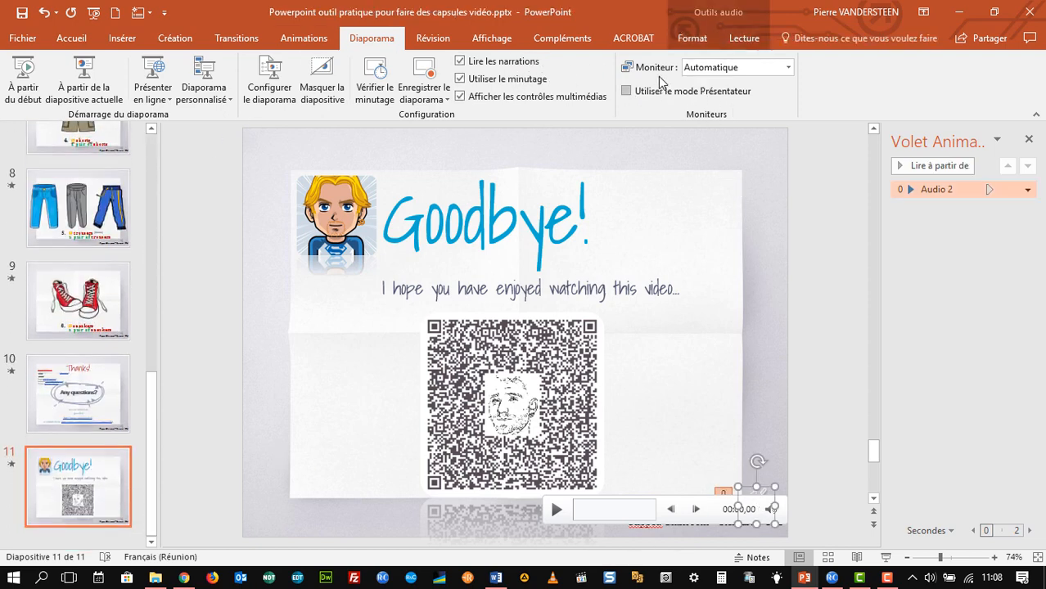
click(724, 12)
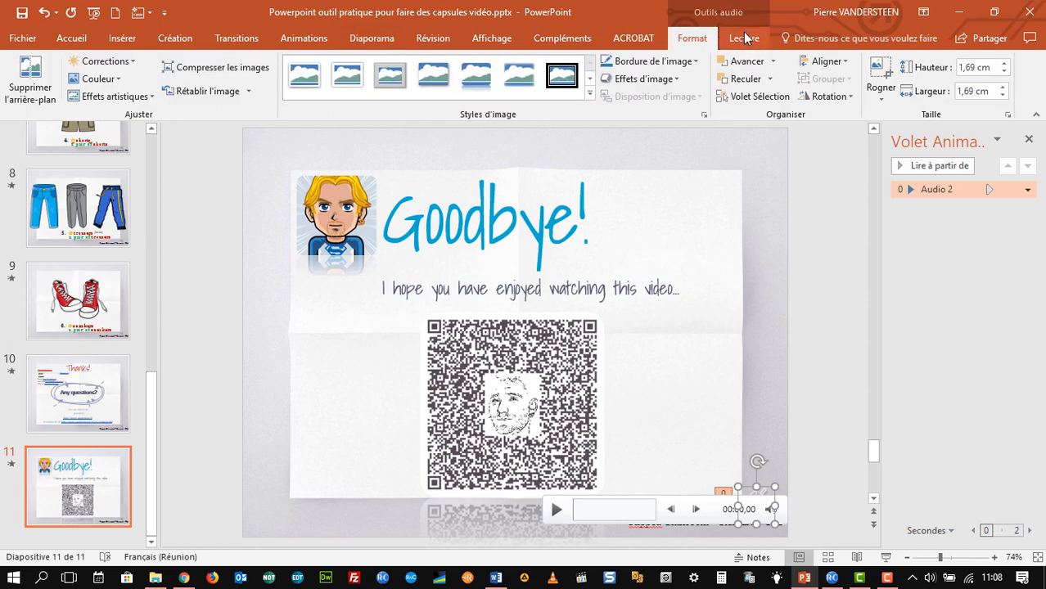
click(744, 38)
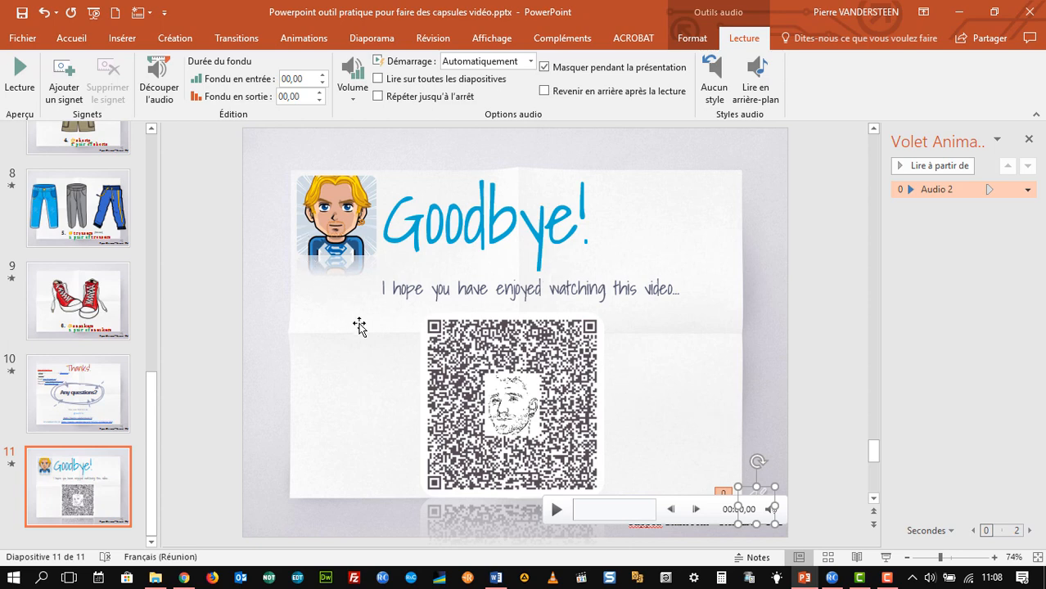
drag(152, 409, 153, 129)
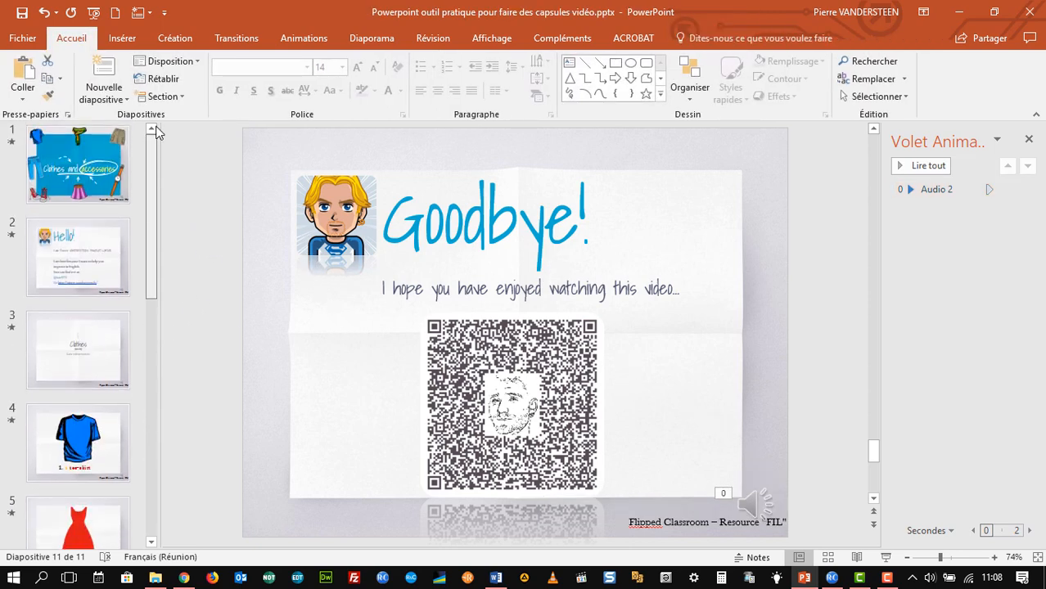
- Save a copy of the presentation as "Powerpoint outil pratique pour faire des capsules vidéo - minutée" in the same folder
click(29, 38)
click(52, 190)
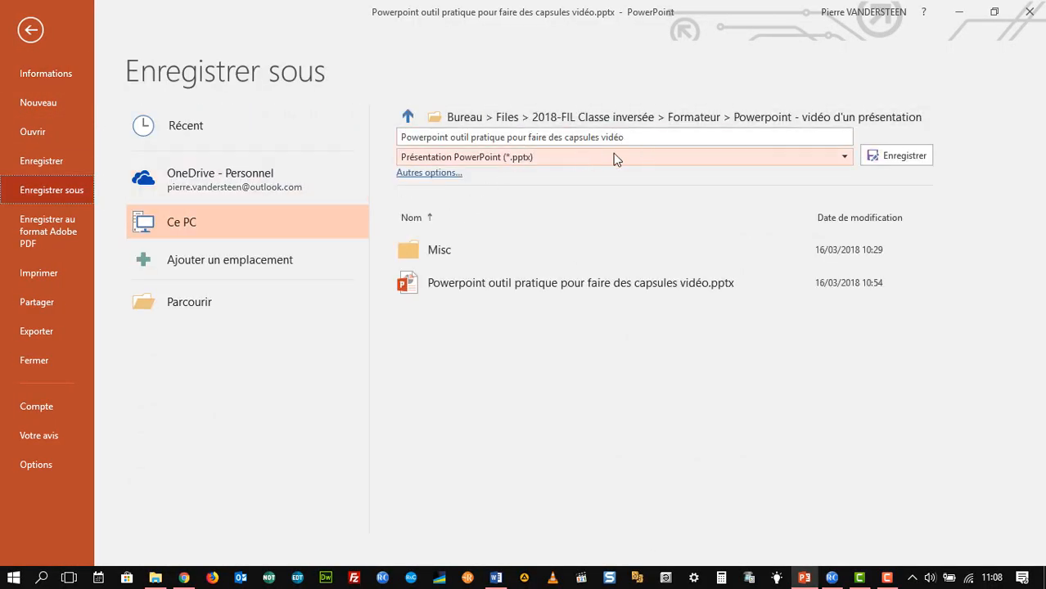
click(643, 137)
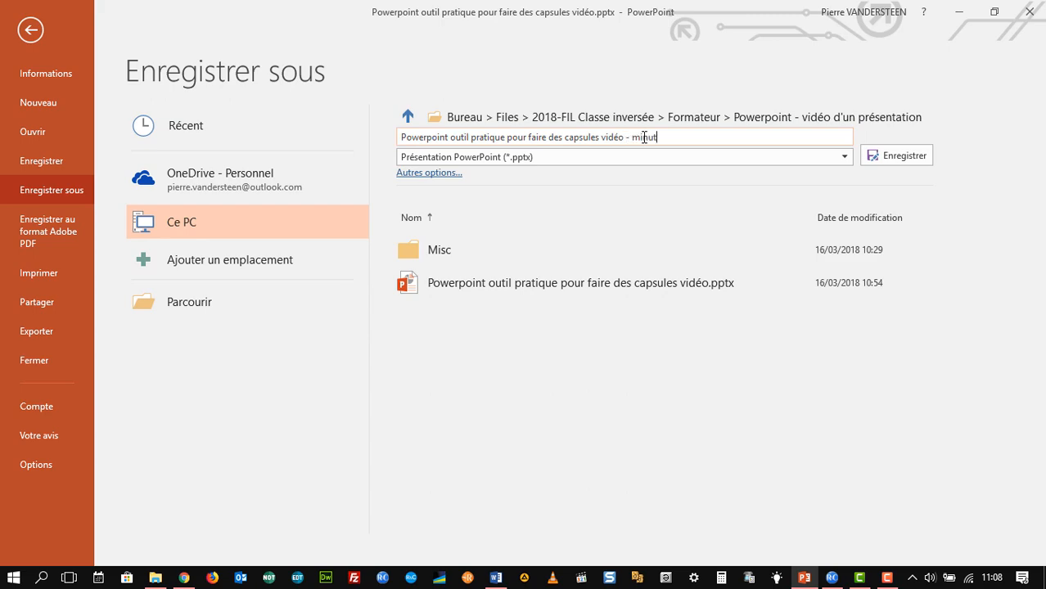
click(900, 156)
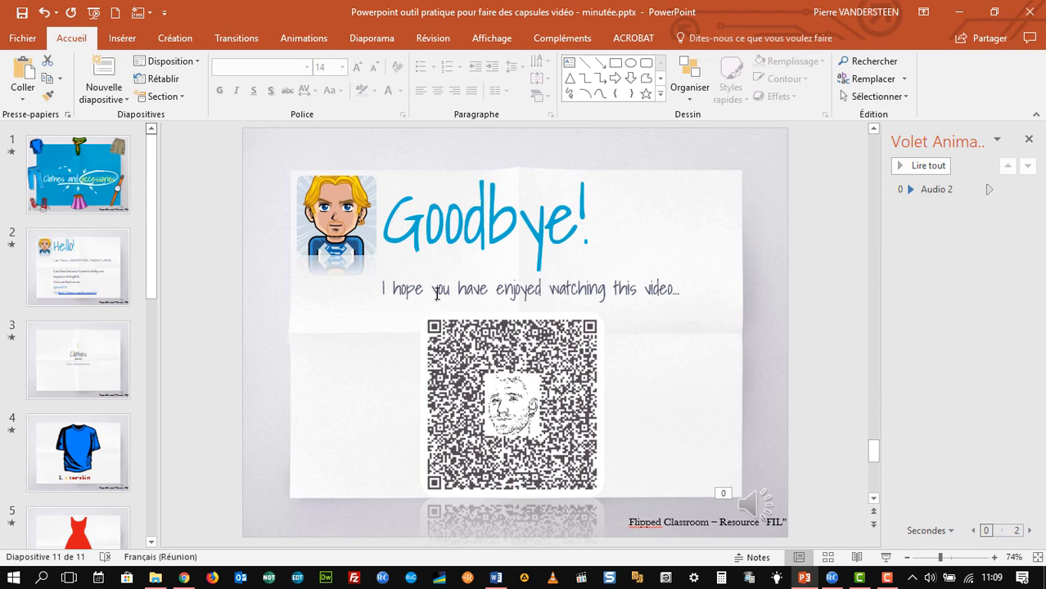
- Export the presentation as an MPEG-4 video named "Powerpoint outil pratique pour faire des capsules vidéo"
click(14, 38)
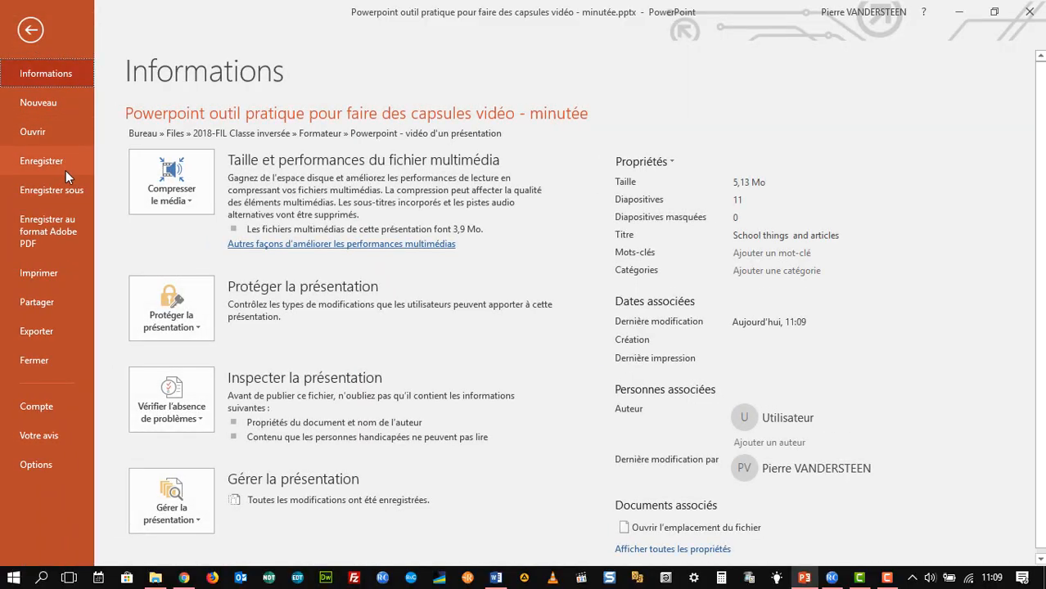
click(66, 187)
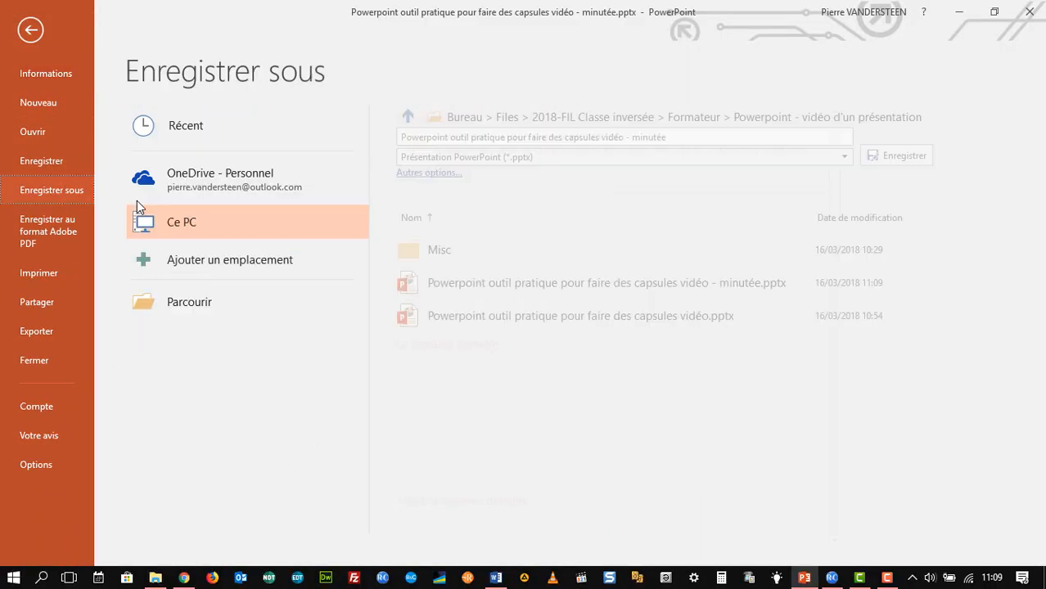
click(553, 157)
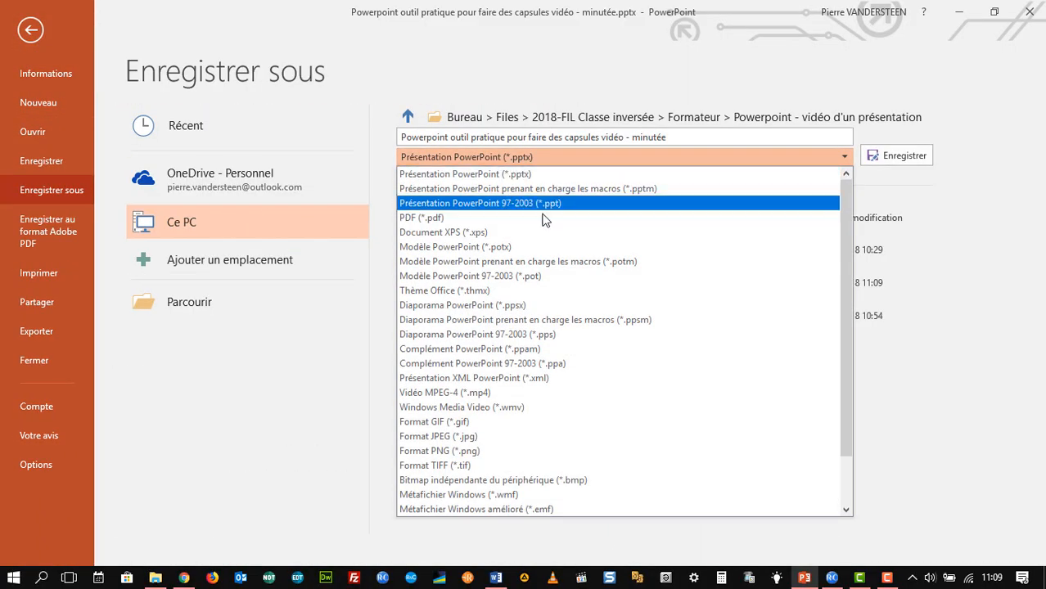
click(522, 394)
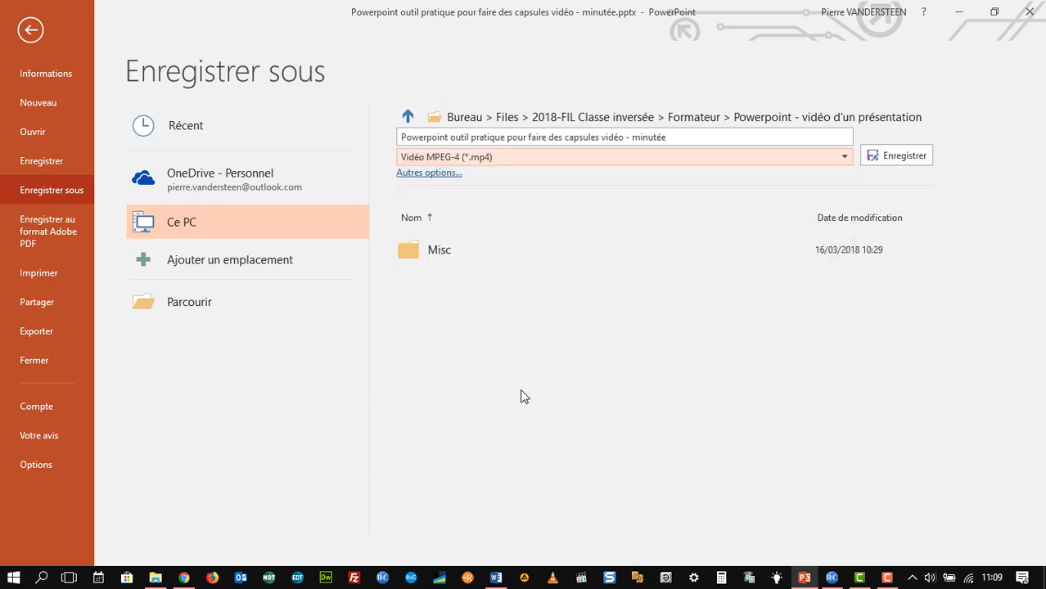
click(669, 137)
click(669, 137)
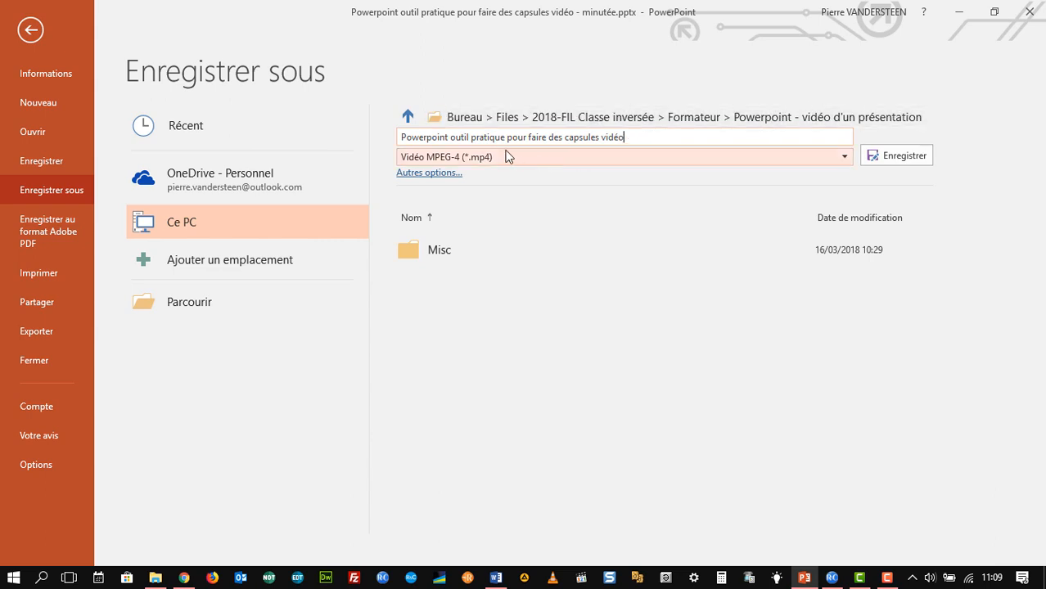
click(889, 157)
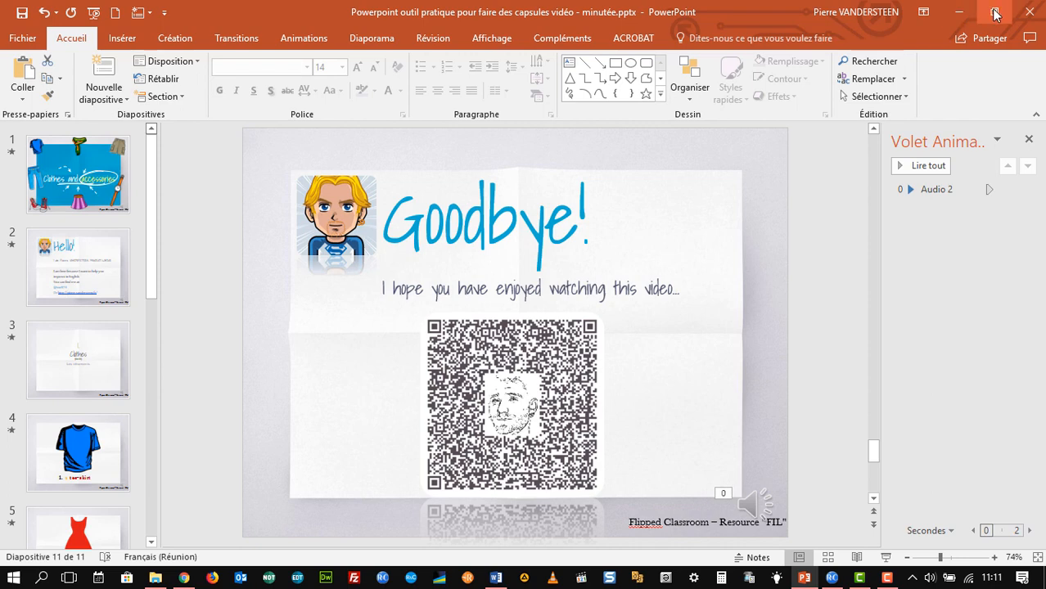
- Close the presentation and open the exported MP4 from Files > 2018-FIL Classe inversée > Formateur > Powerpoint - vidéo d'un présentation
click(1029, 14)
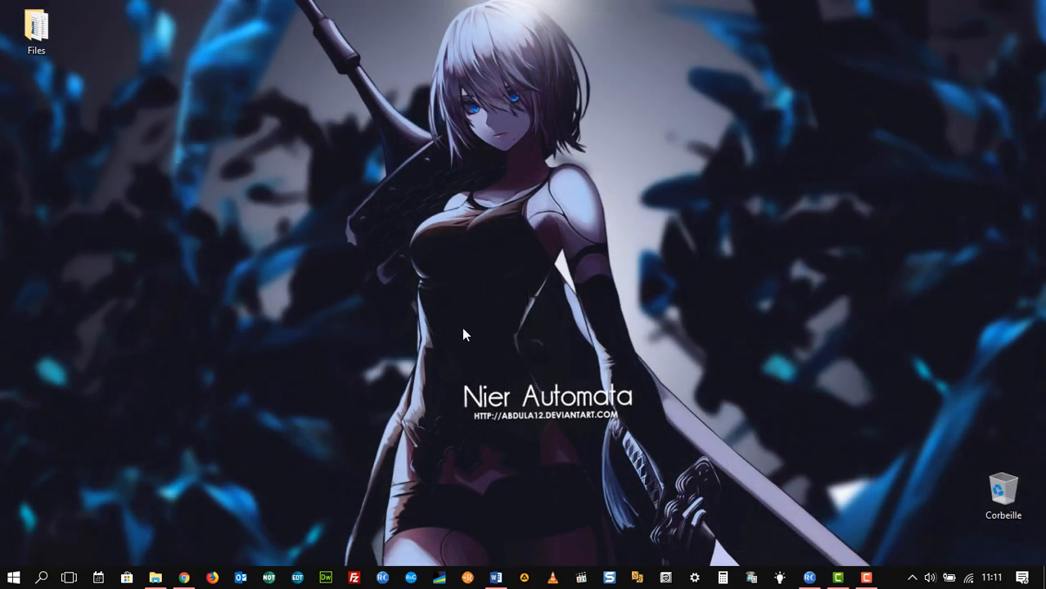
double_click(18, 45)
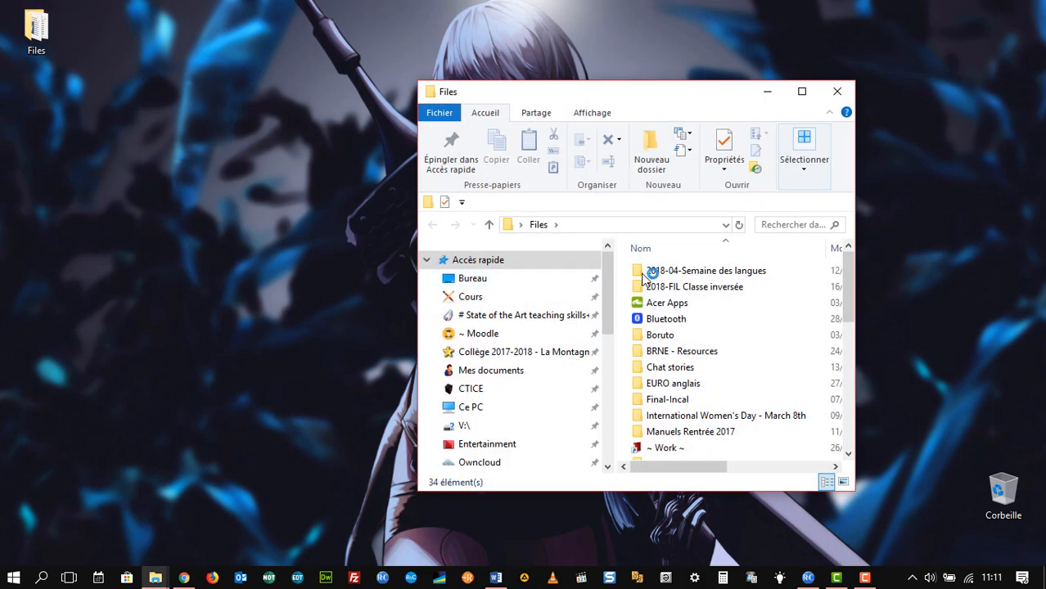
double_click(722, 292)
double_click(679, 271)
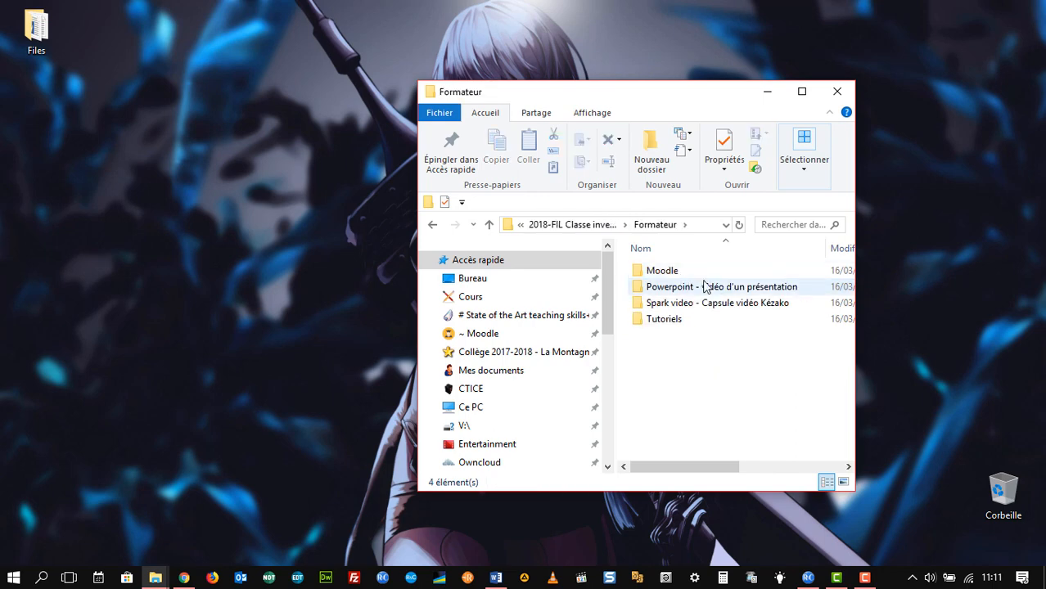
double_click(712, 286)
click(695, 320)
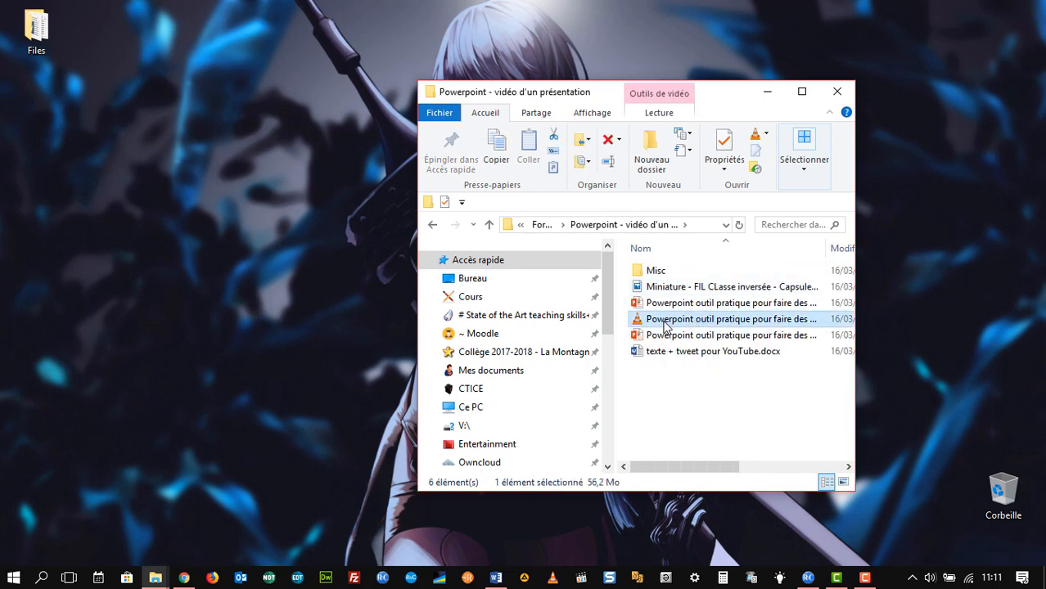
double_click(665, 320)
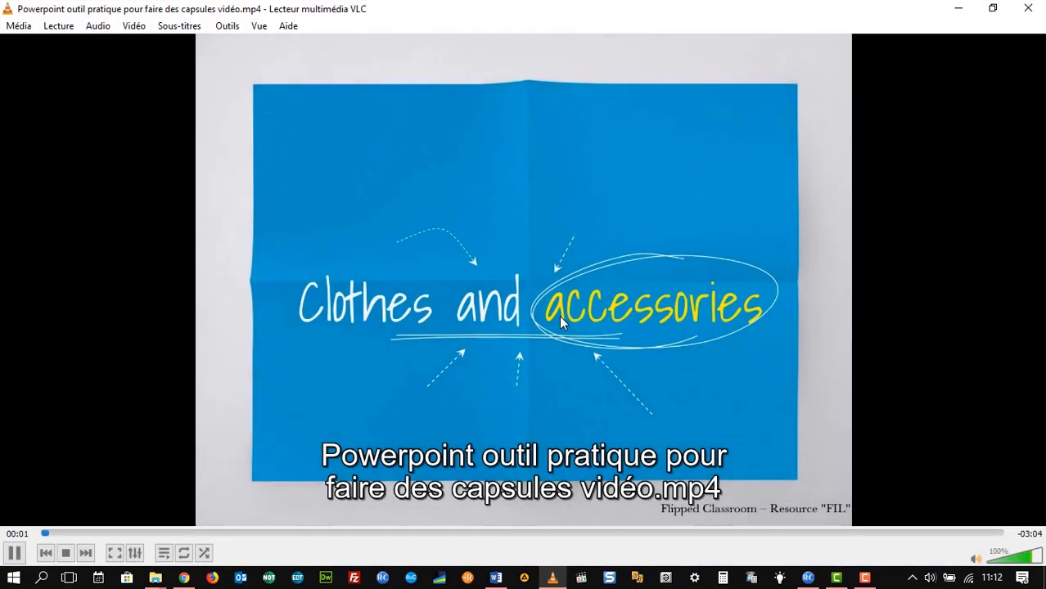
- Play the exported video full screen and skip forward through it to check the slides
double_click(561, 321)
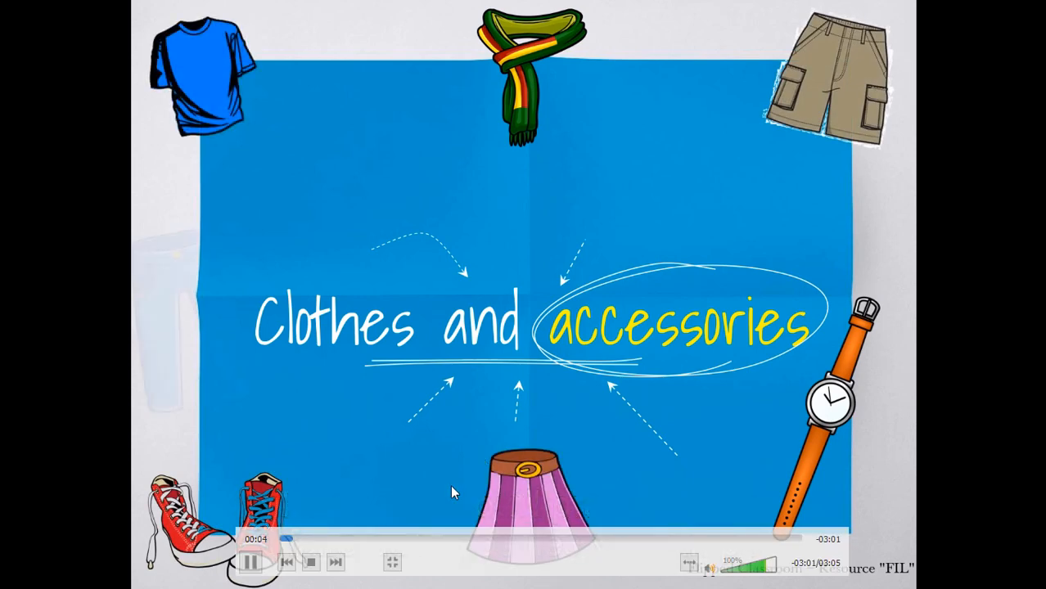
click(379, 538)
click(406, 538)
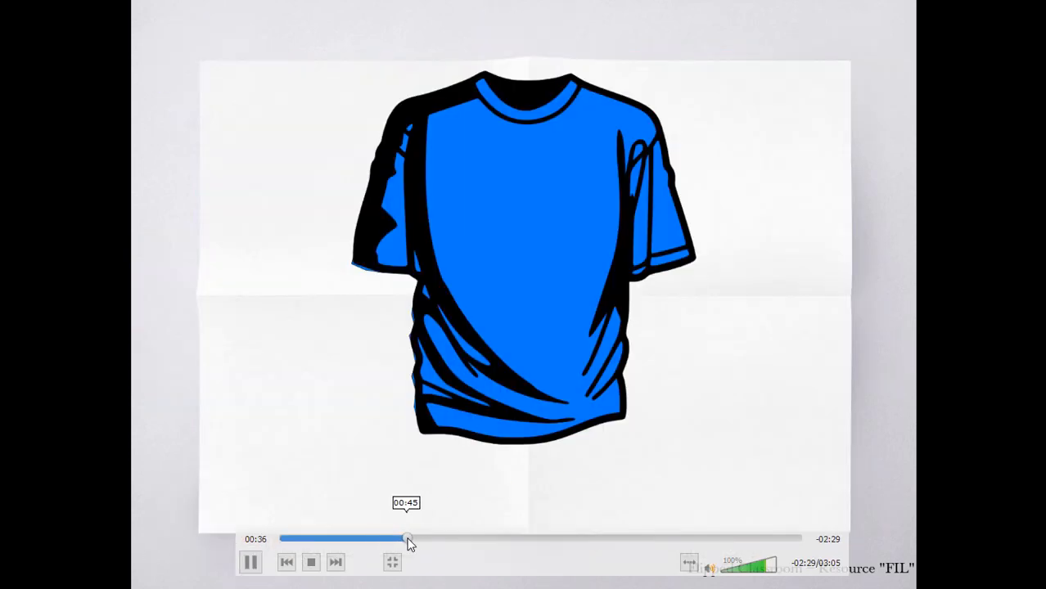
click(474, 539)
click(526, 540)
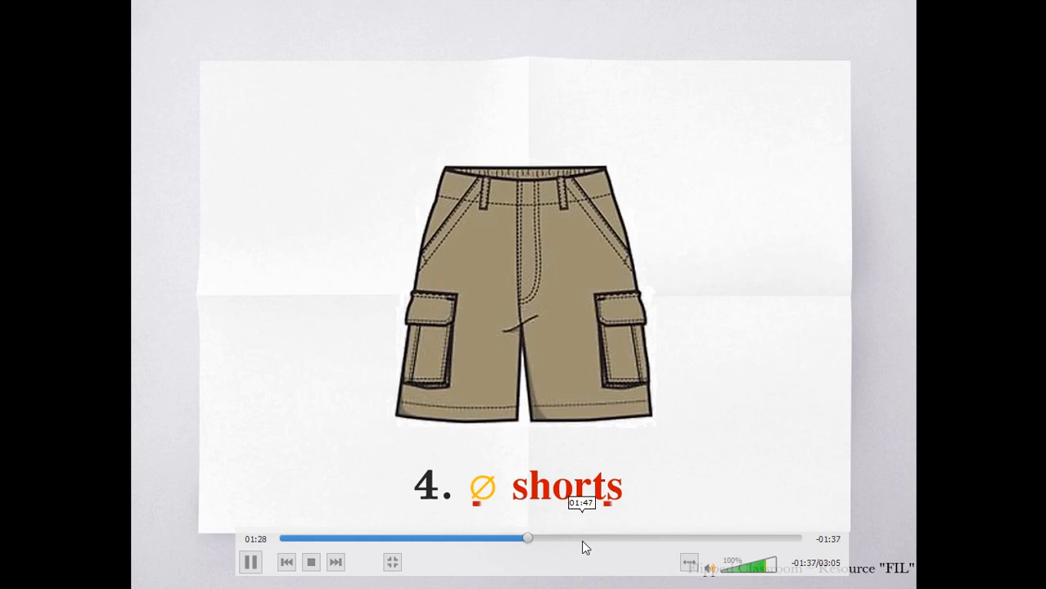
click(581, 539)
click(633, 539)
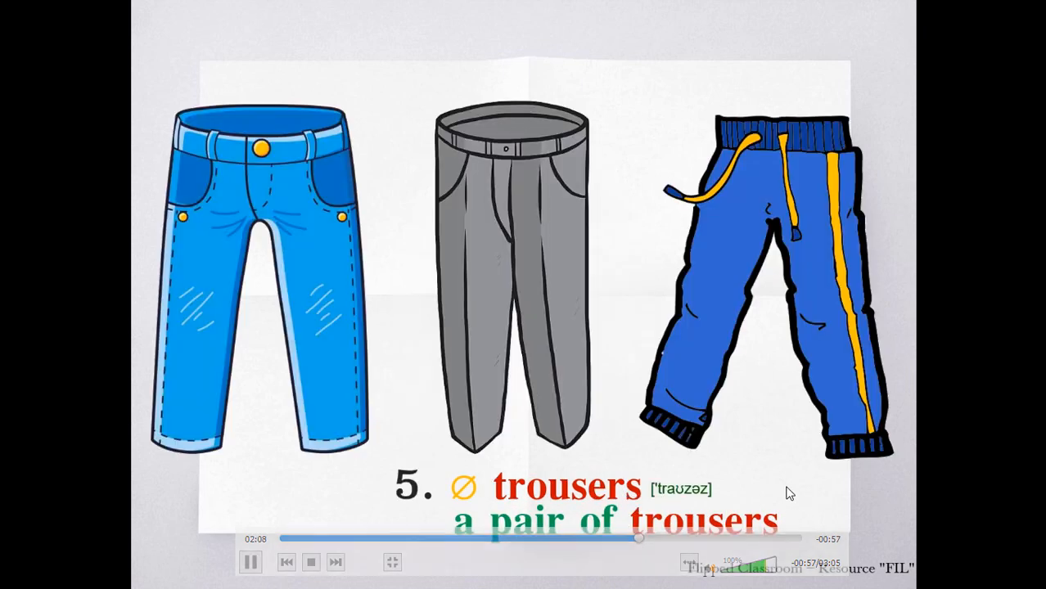
- Pause the video, scrub back and forth up to the Goodbye slide, and close the player
mouse_move(584, 312)
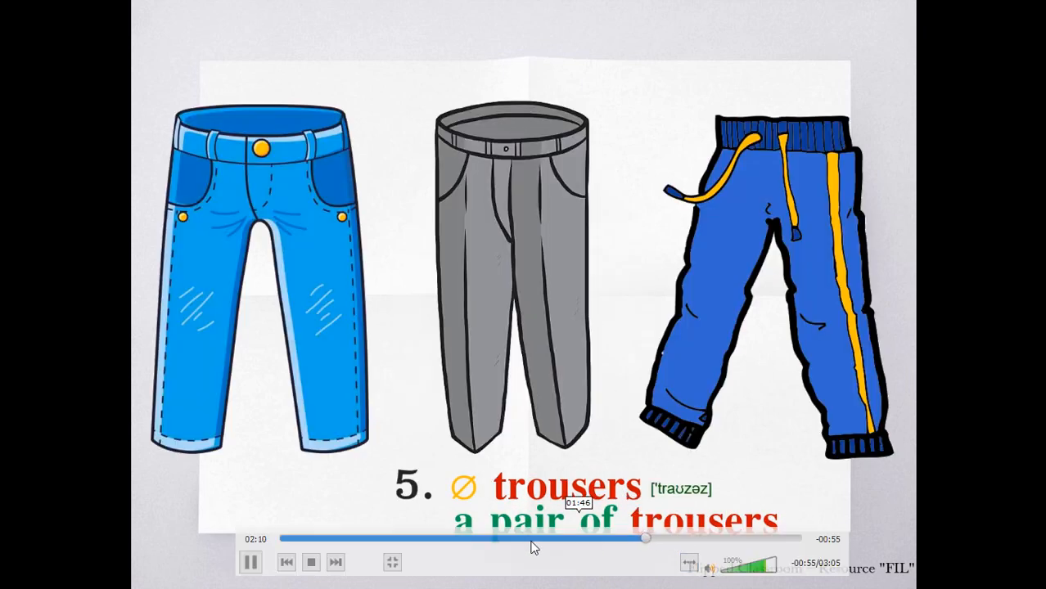
click(250, 562)
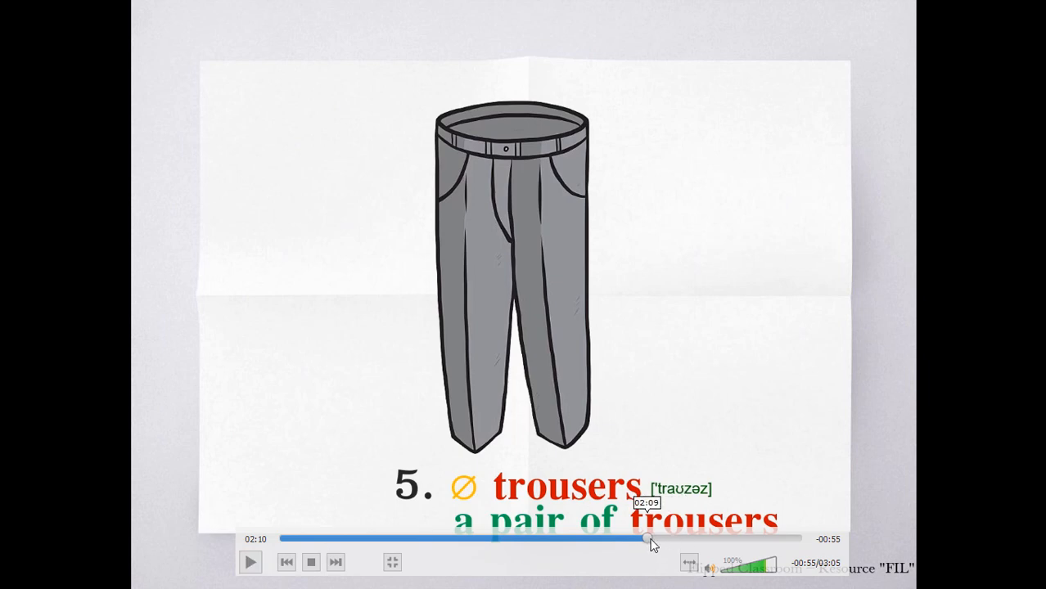
click(697, 538)
click(550, 537)
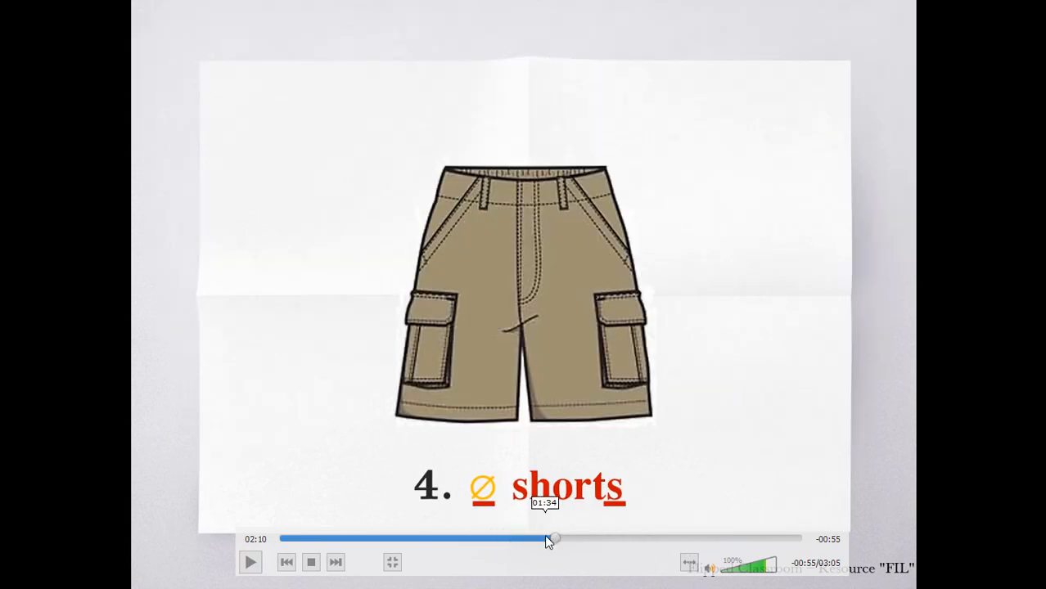
drag(546, 537, 432, 541)
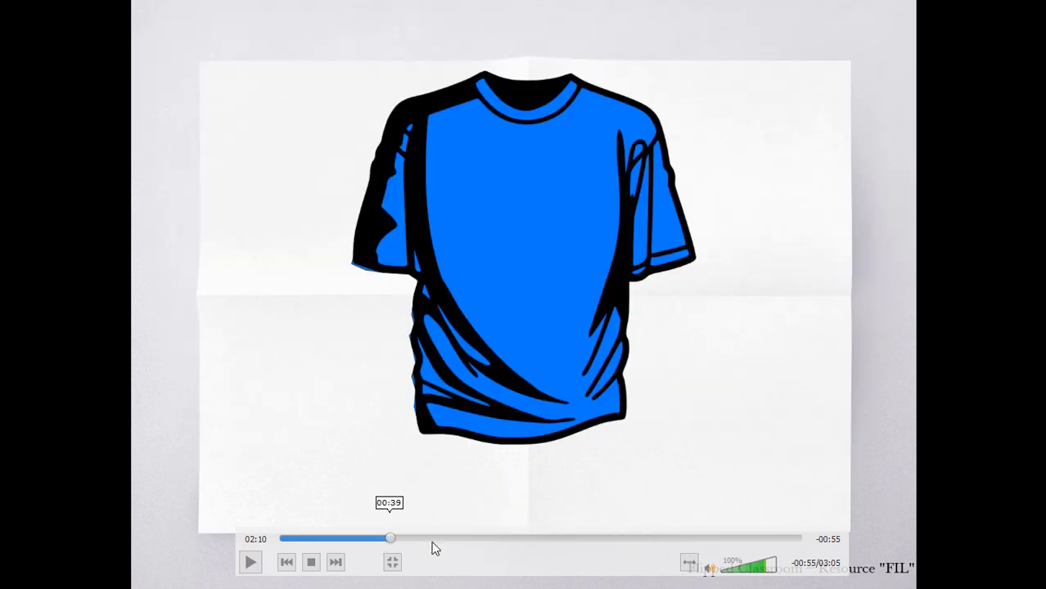
click(572, 540)
drag(560, 540, 777, 532)
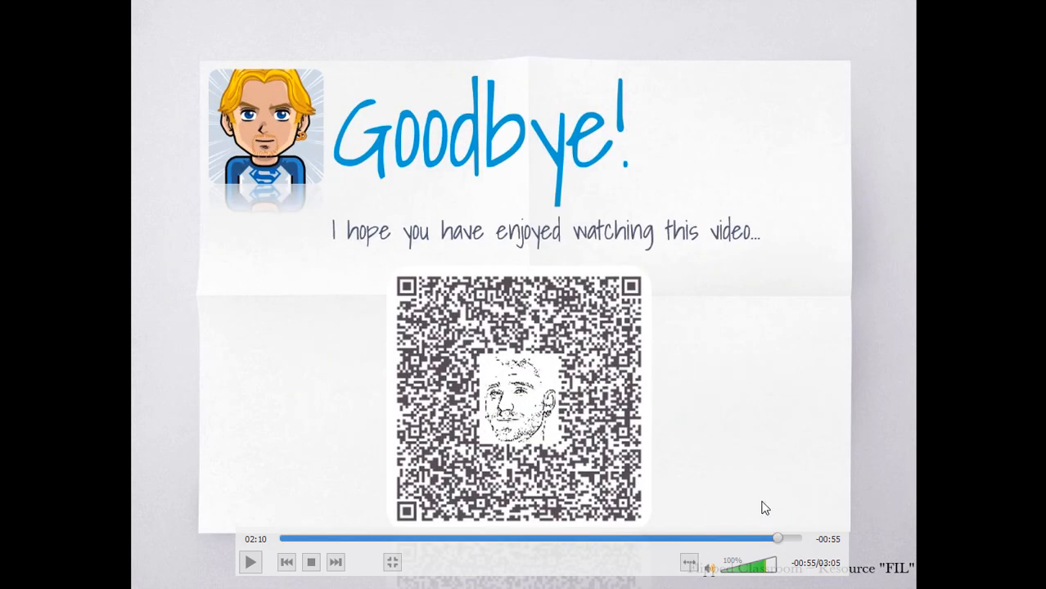
double_click(669, 331)
click(1034, 5)
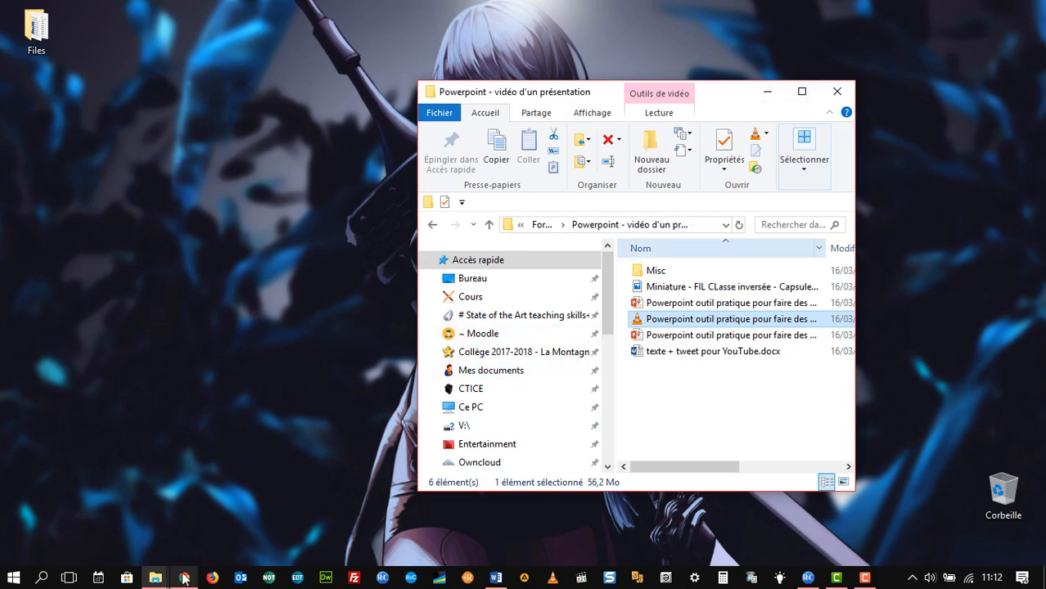
- Switch to YouTube in Chrome and open the video upload page
click(184, 577)
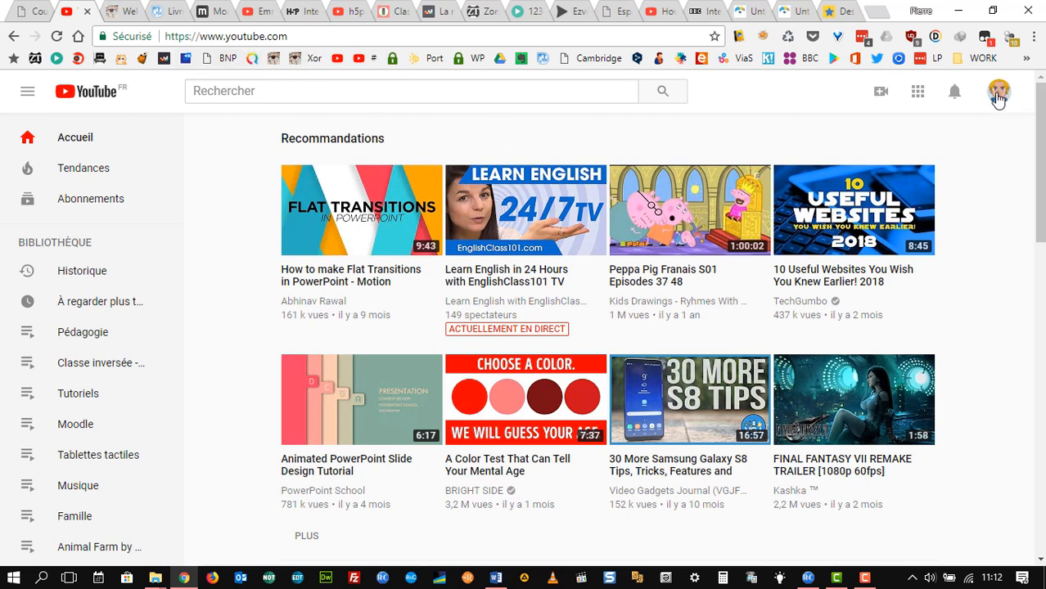
click(882, 97)
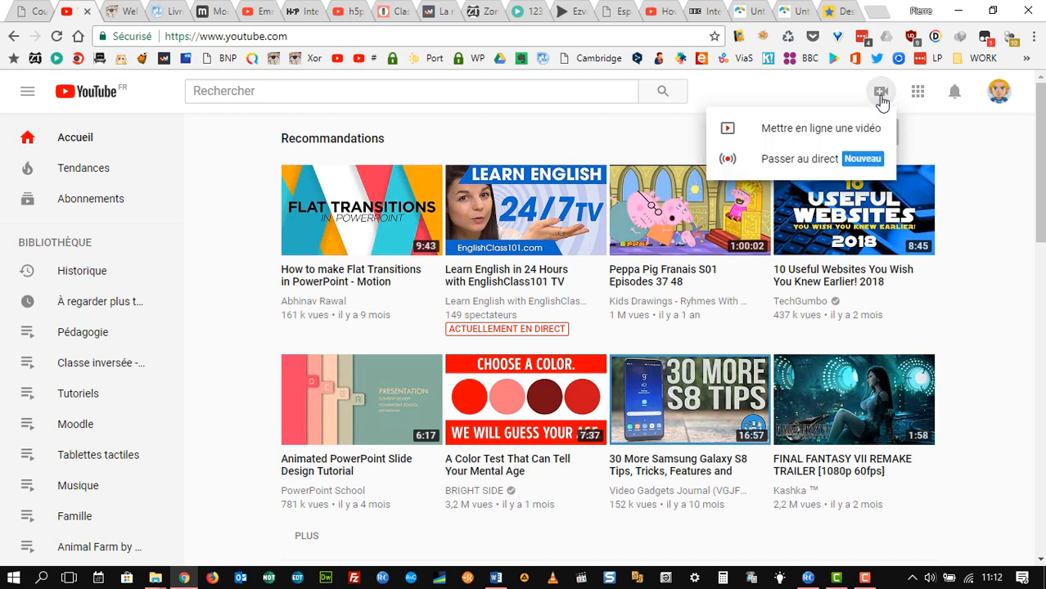
click(836, 136)
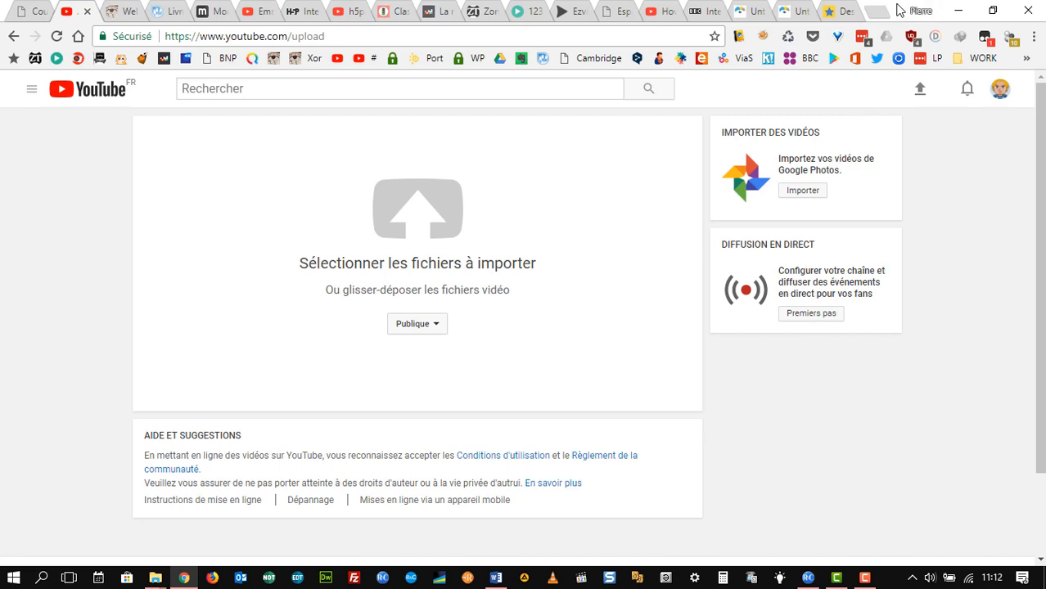
- Bring the Explorer folder into view, drop the exported MP4 onto the YouTube upload page, and maximize the browser again
drag(907, 12, 808, 380)
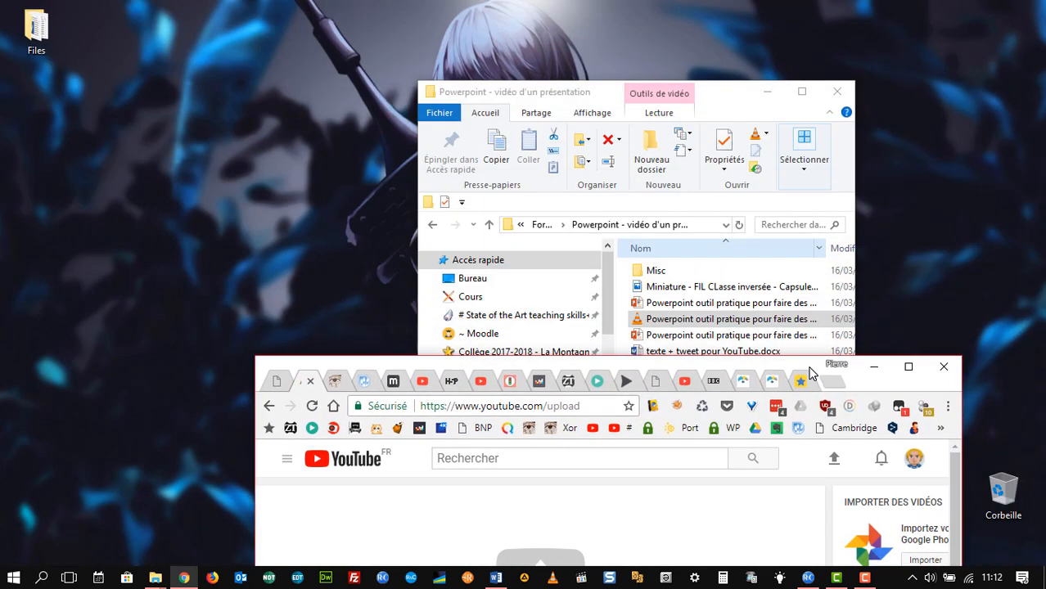
drag(734, 322, 670, 540)
click(907, 370)
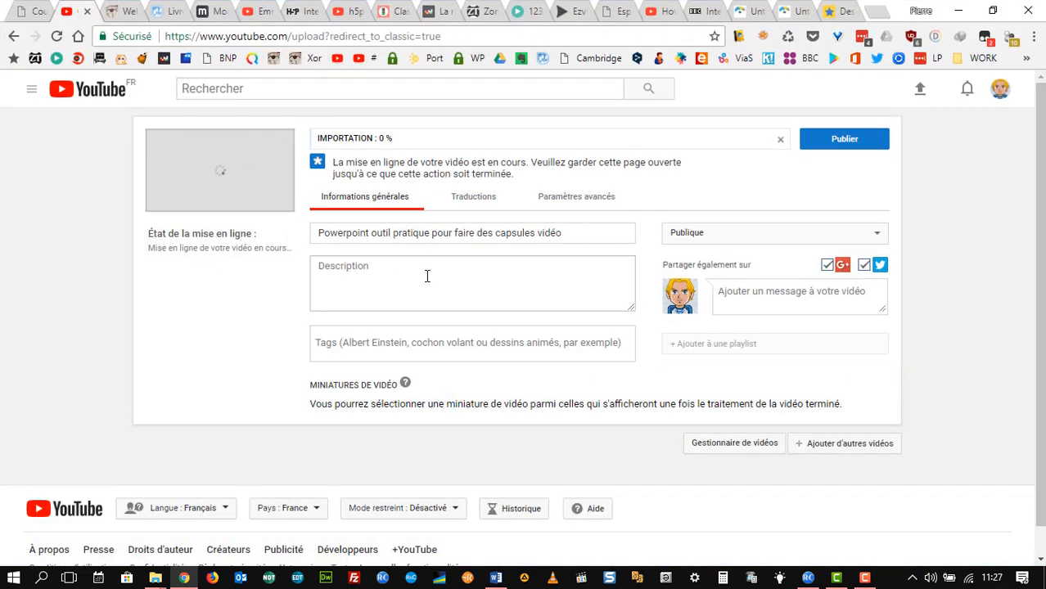
- Replace the video title with "Classe inversée #20 Clothes and accessories"
click(426, 276)
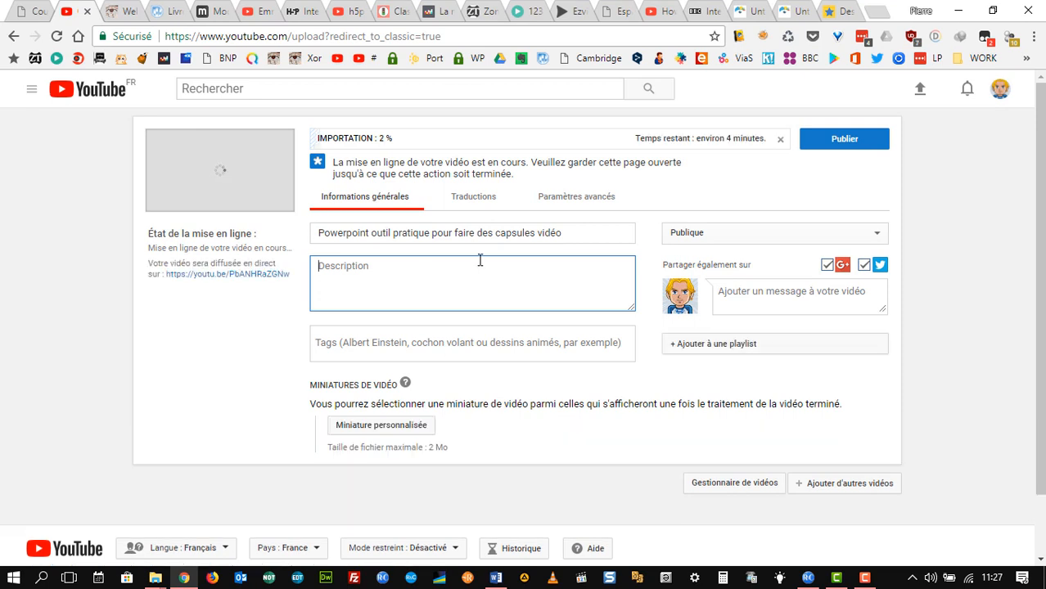
drag(573, 234, 256, 223)
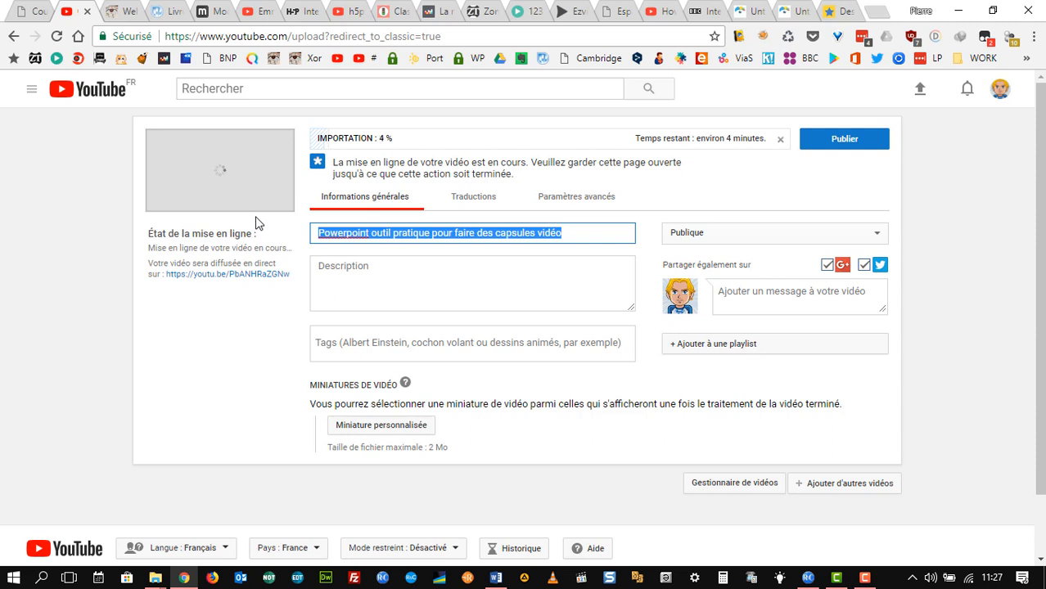
text(Classe)
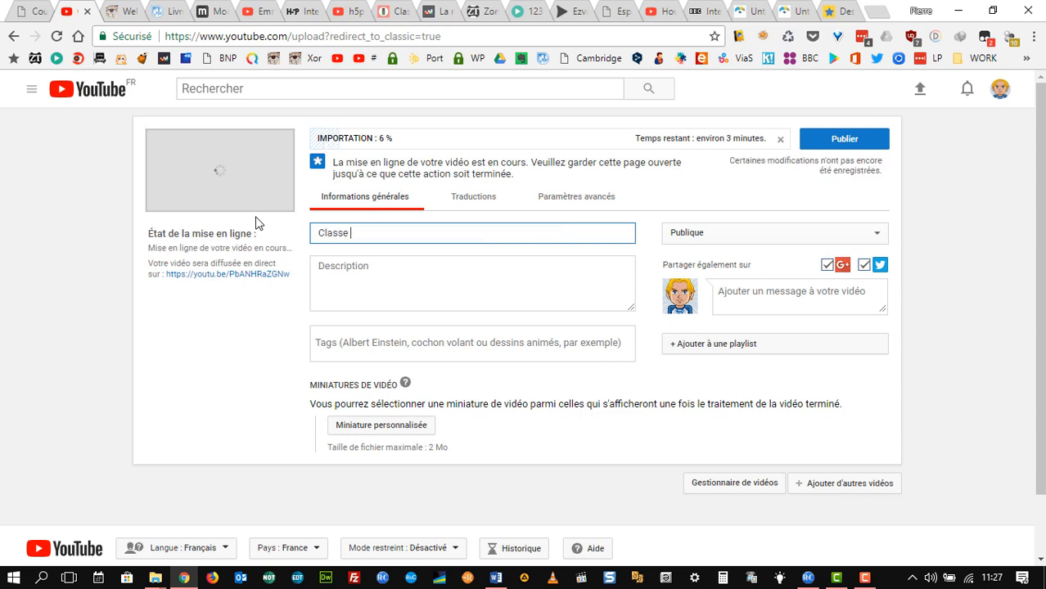
text( inversée #20 Clothes)
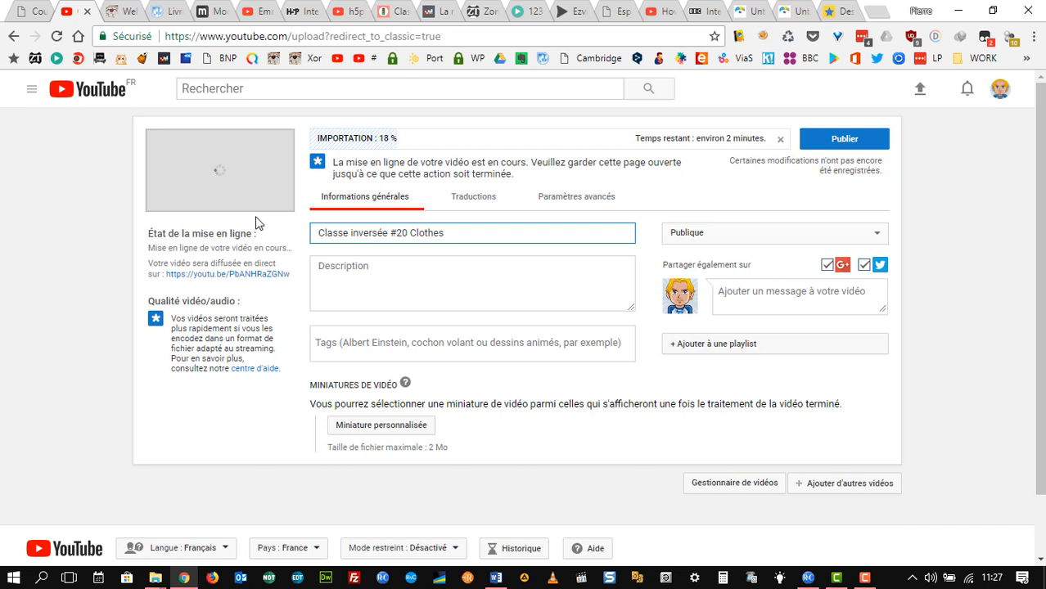
text(and accessories)
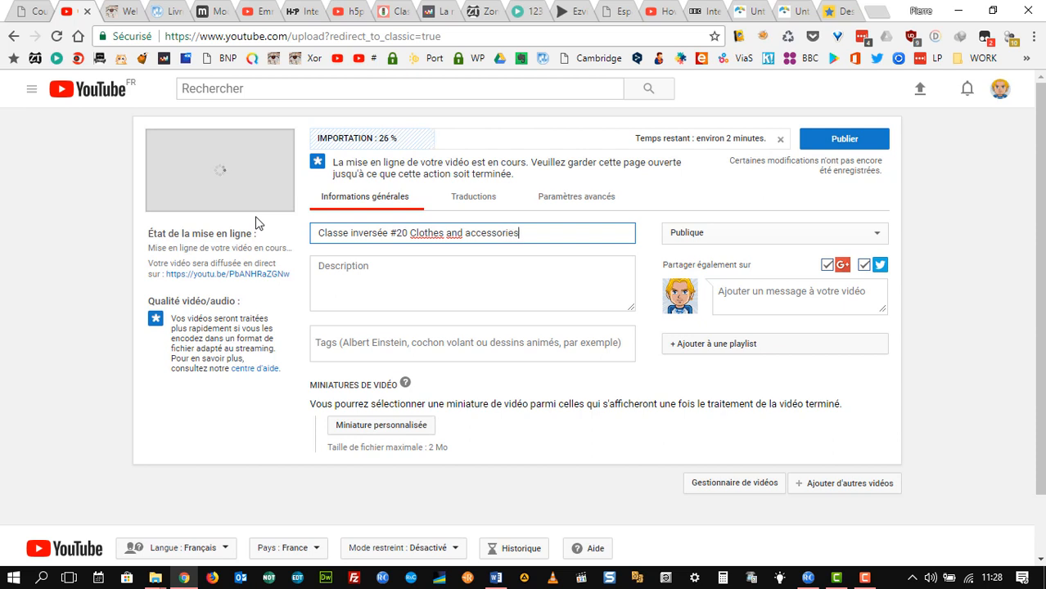
- Enter the video description "Découvrir les vêtements et les accessoires an anglais."
click(388, 284)
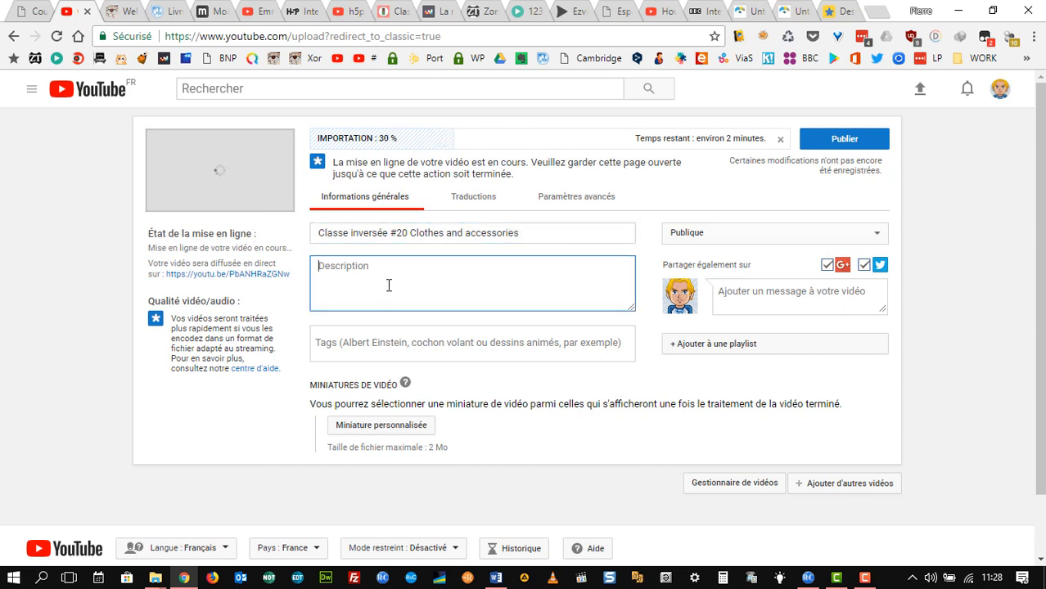
text(Apprendre)
key(BackSpace)
key(BackSpace)
key(BackSpace)
key(BackSpace)
key(BackSpace)
key(BackSpace)
key(BackSpace)
text(De)
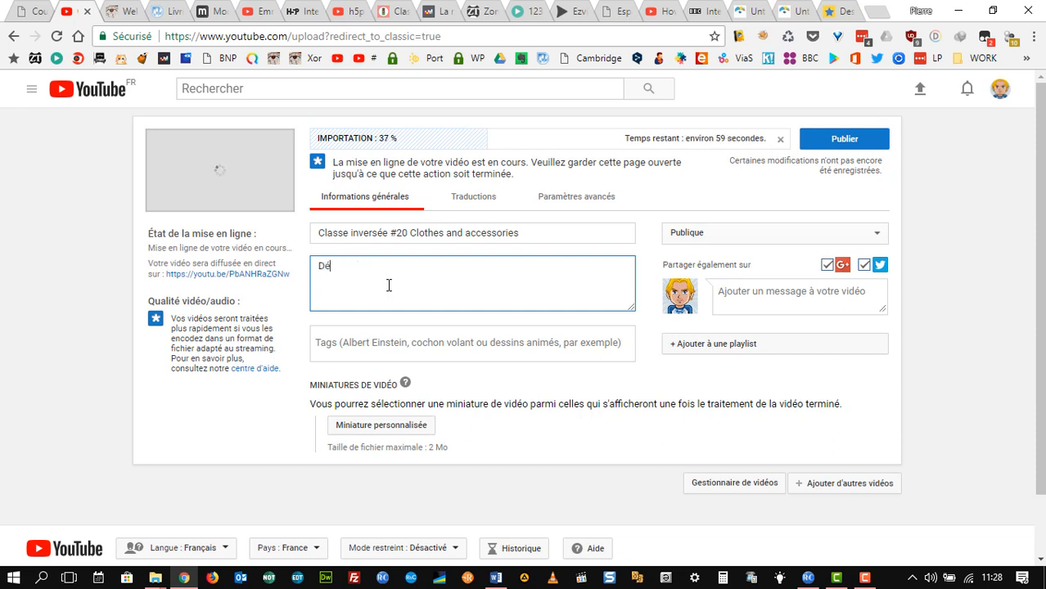
text(couvrir les vêtements et)
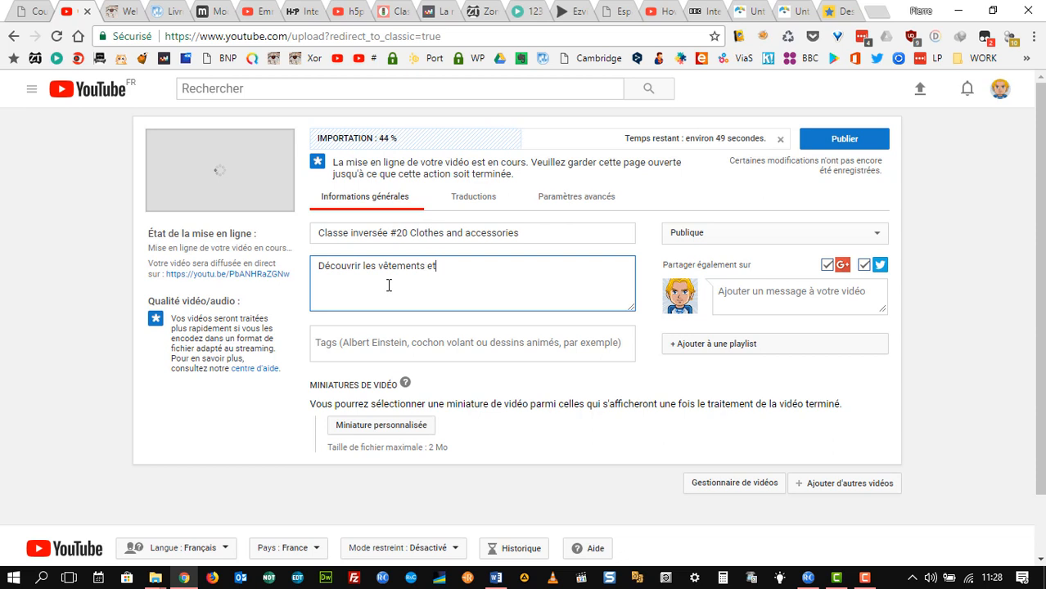
text( les accessoires en a)
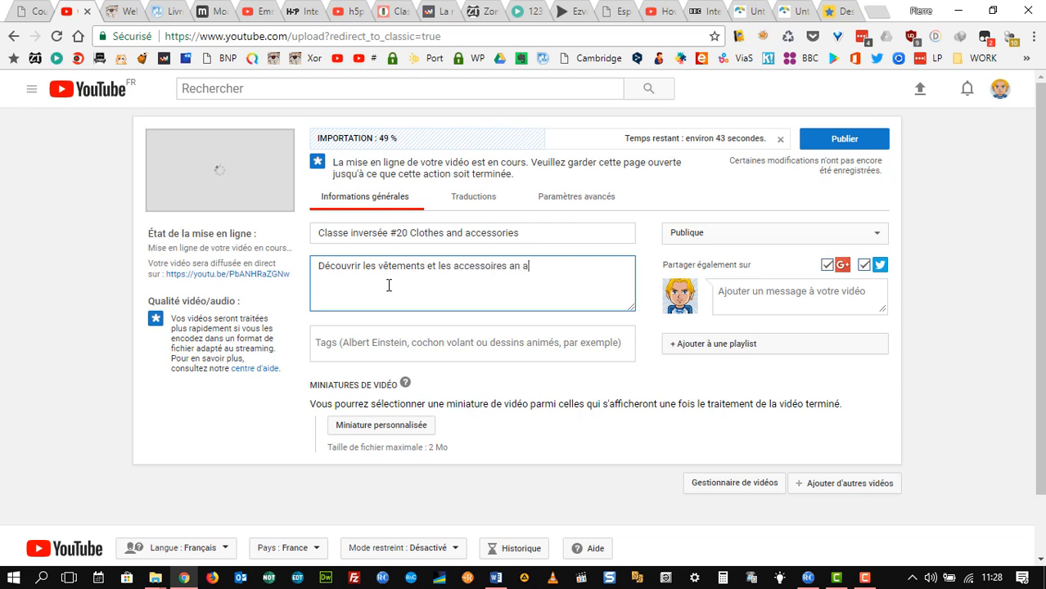
text(ngmais)
key(BackSpace)
key(BackSpace)
- Copy the whole description into the message shared along with the video
drag(581, 270, 311, 277)
key(ctrl+c)
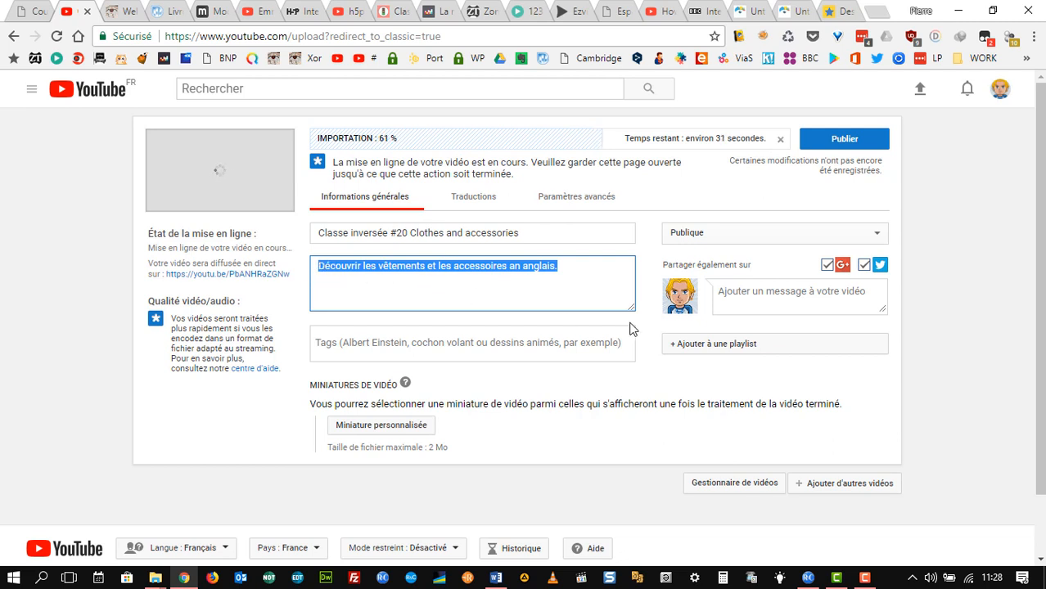
click(748, 294)
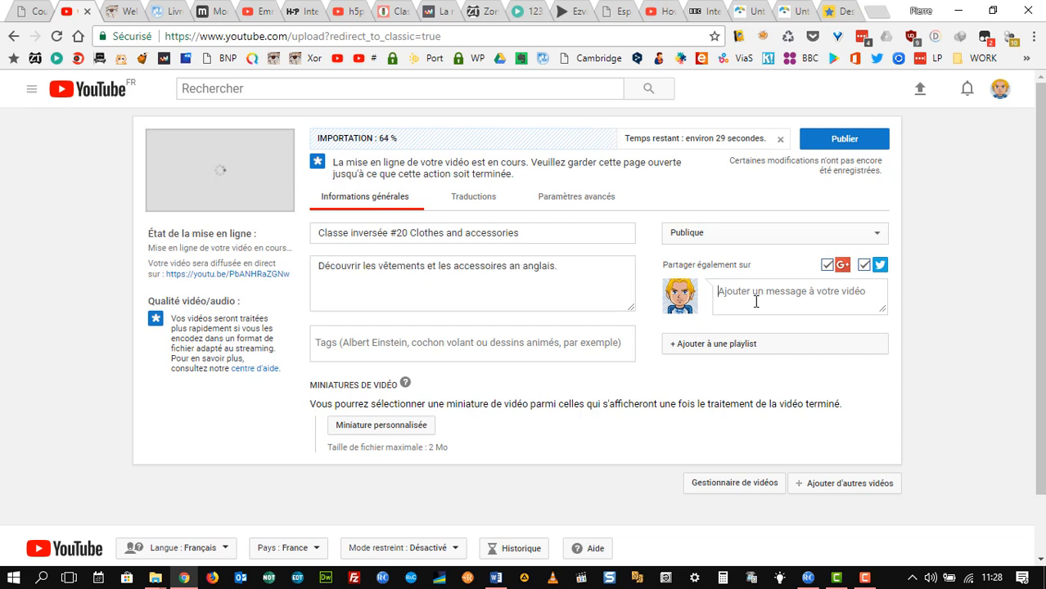
key(ctrl+v)
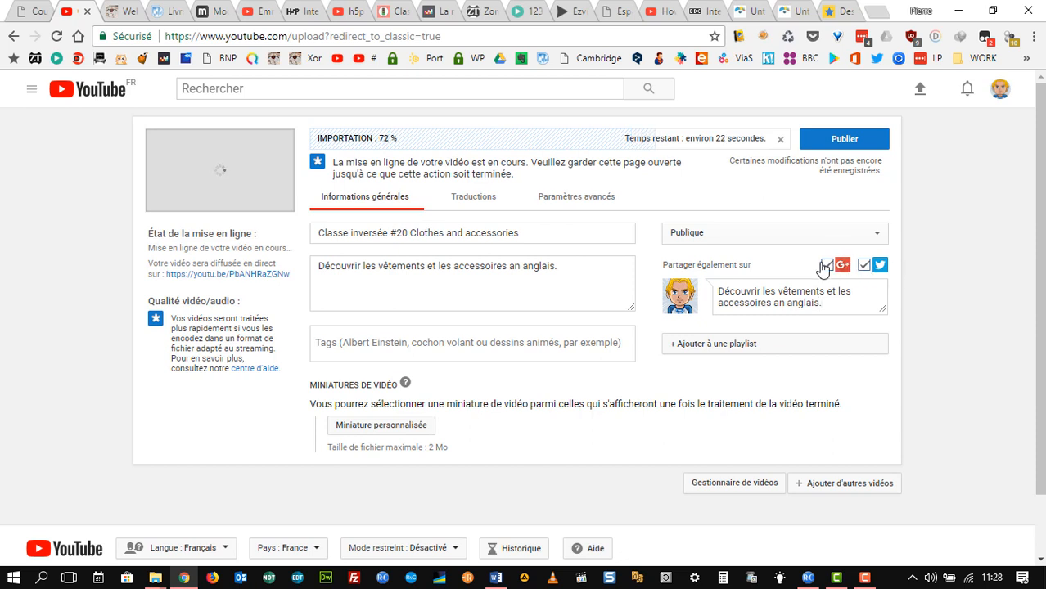
- Turn sharing to Google+ and Twitter off and back on
click(824, 266)
click(862, 268)
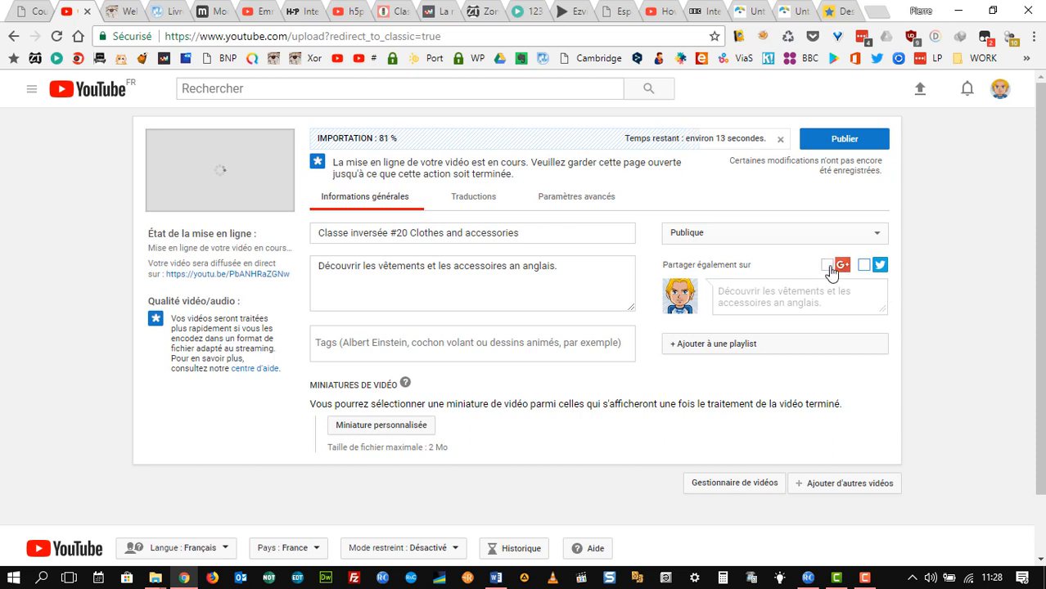
click(828, 268)
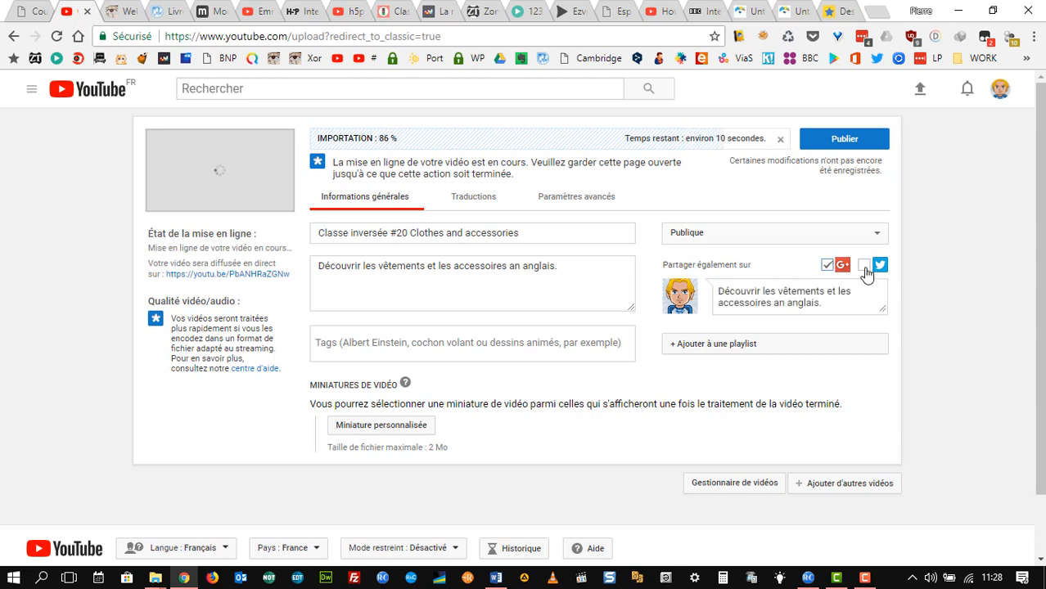
click(864, 266)
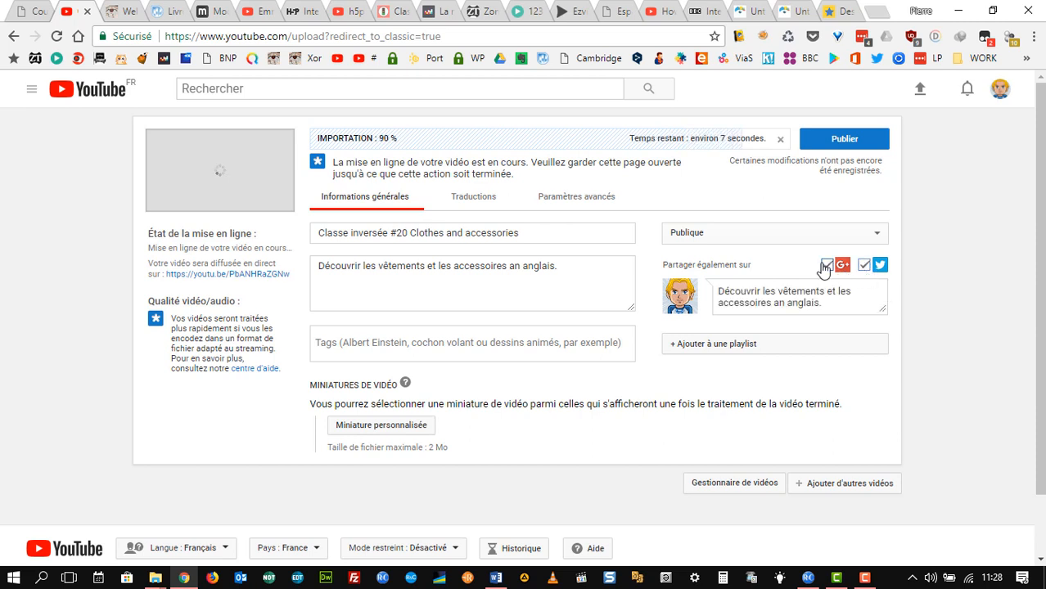
- Extend the sharing message with "dans une capsule vidéo..." and turn off sharing to Google+ and Twitter
click(830, 304)
text(d)
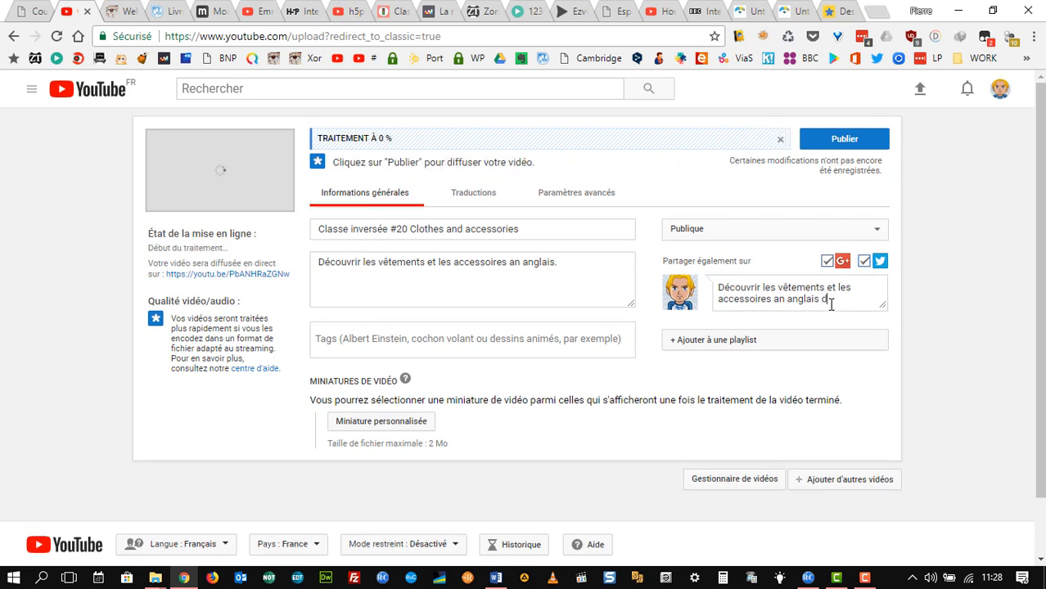
text(ans u)
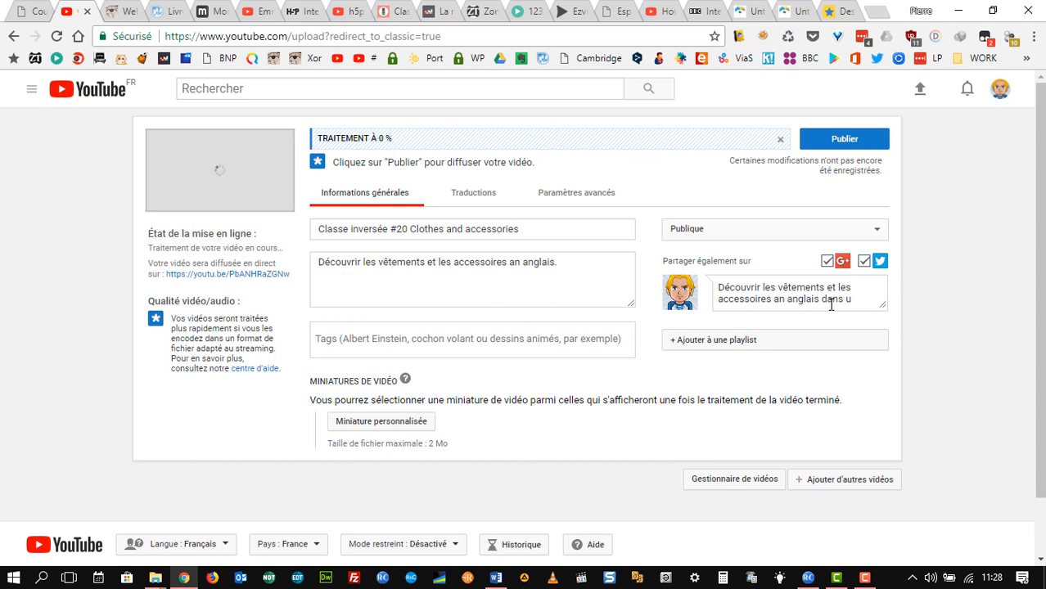
text(ne capsule vidéo...)
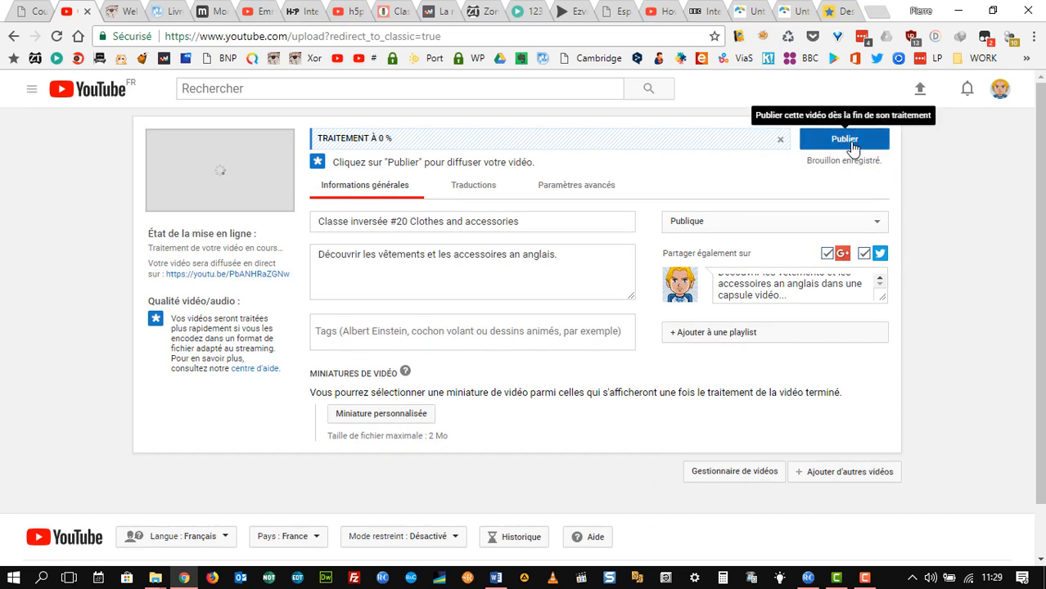
click(826, 255)
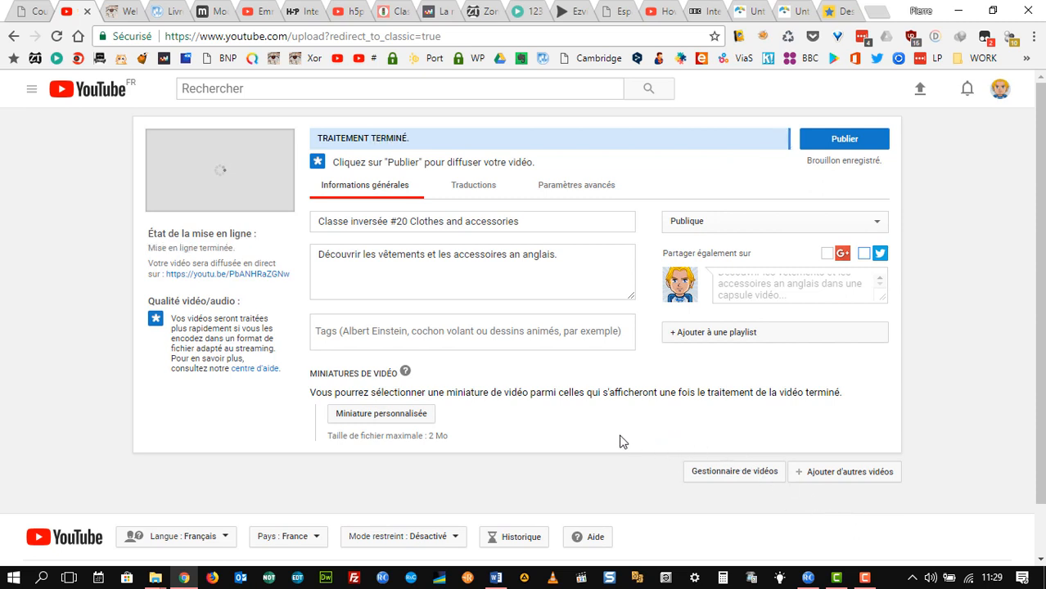
- Launch PowerPoint 2016 and open the recent presentation "Powerpoint outil pratique pour faire des capsules vidéo.pptx"
click(13, 578)
text(power)
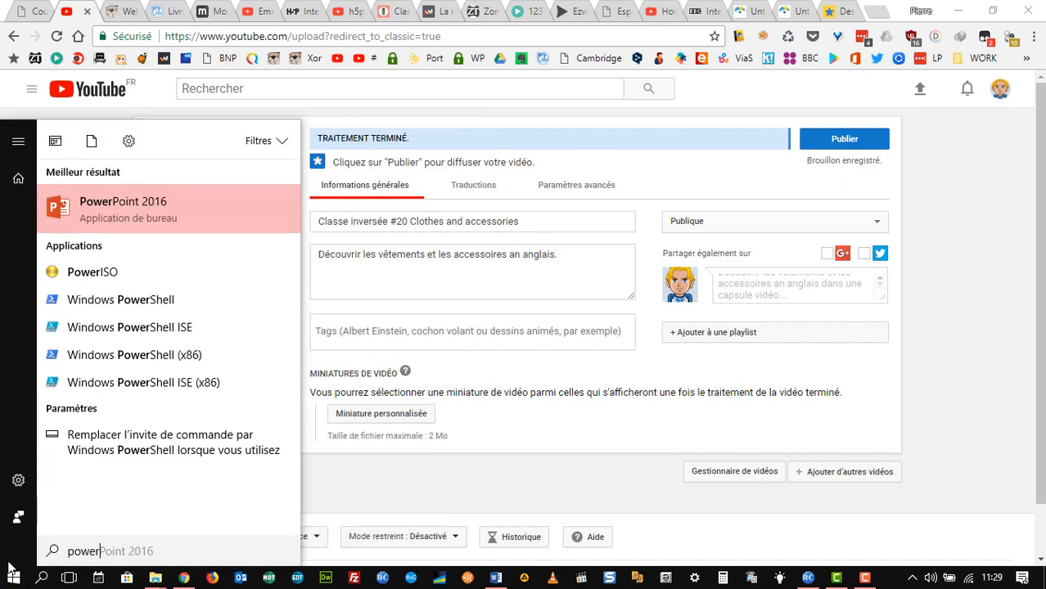
key(Return)
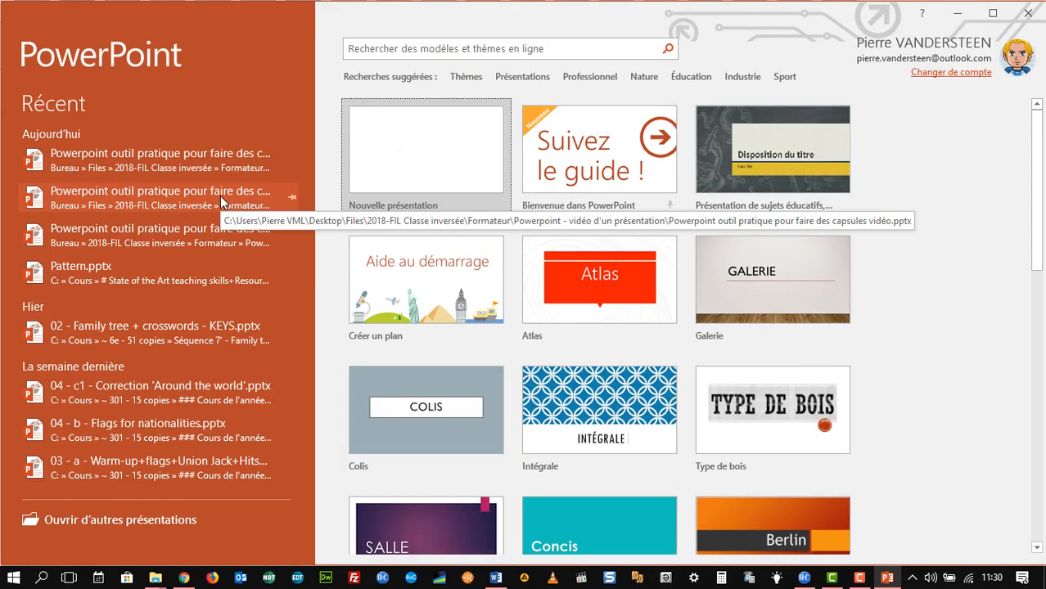
click(220, 195)
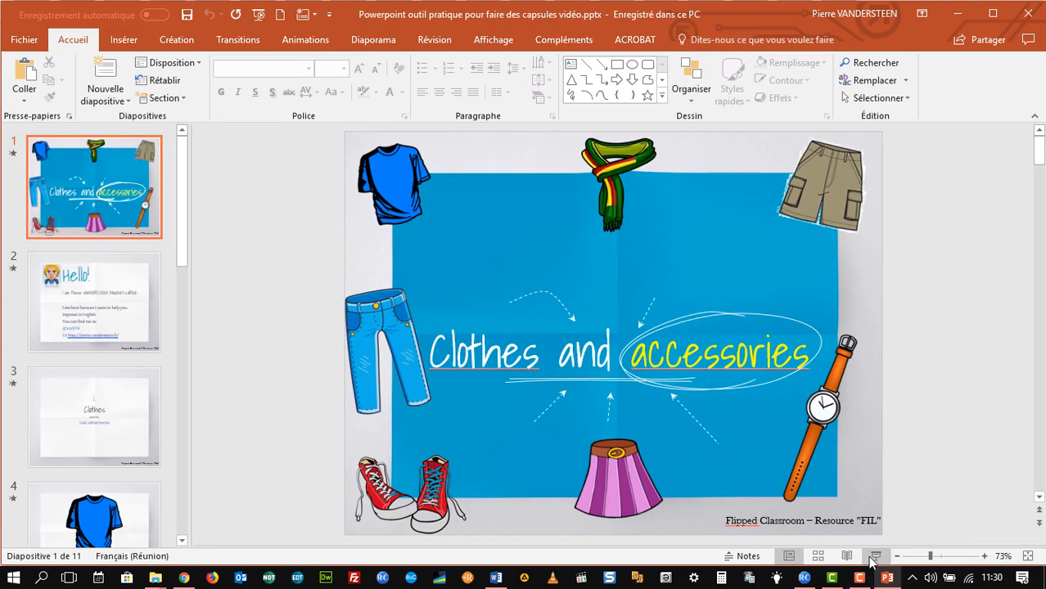
- Show the "Clothes and accessories" title slide full screen and capture the slide area without the black borders in Snagit
click(876, 556)
key(space)
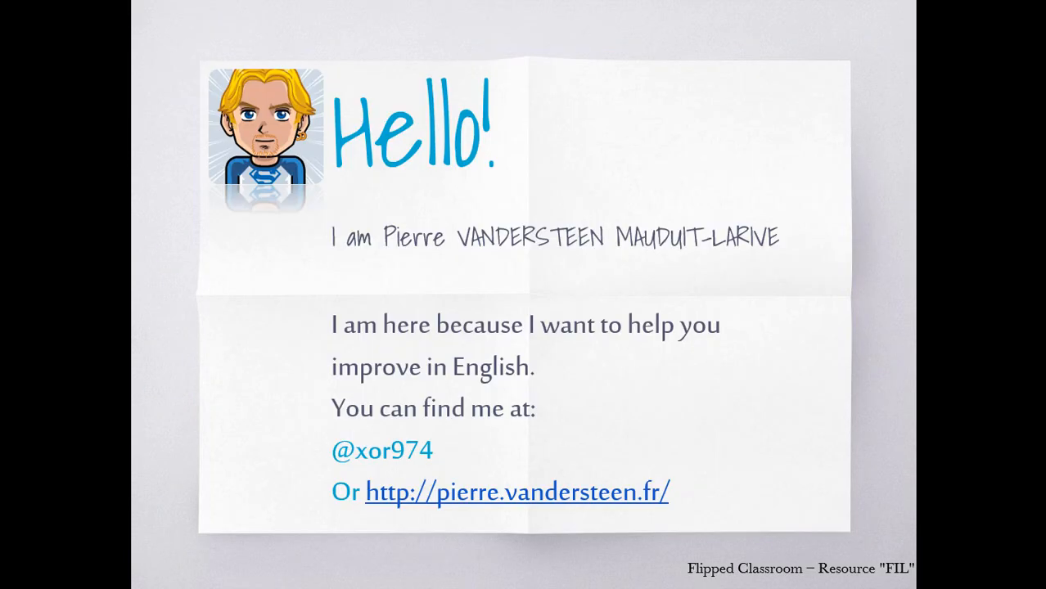
key(Left)
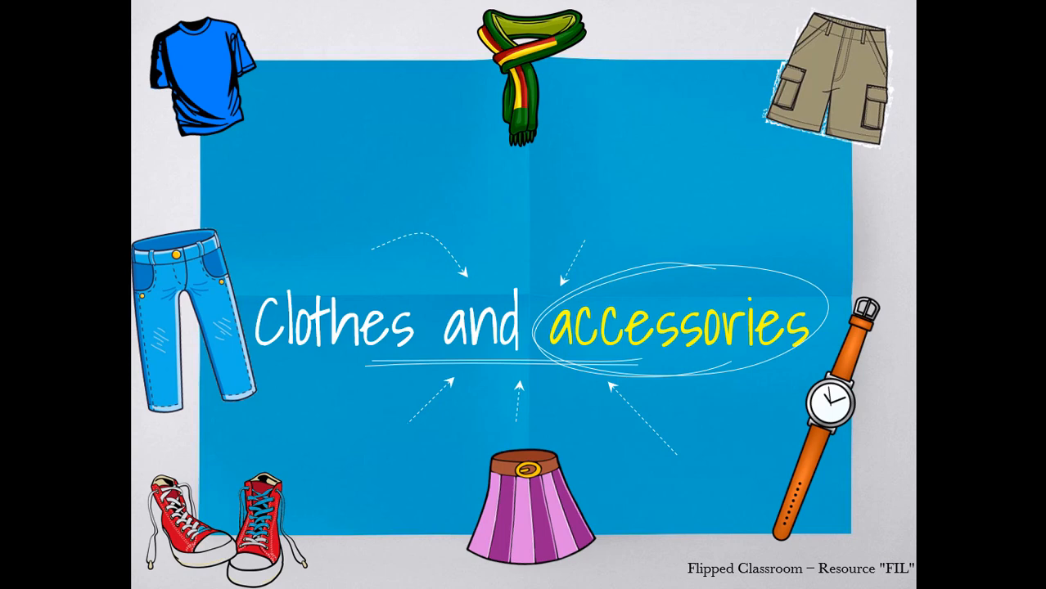
key(Print)
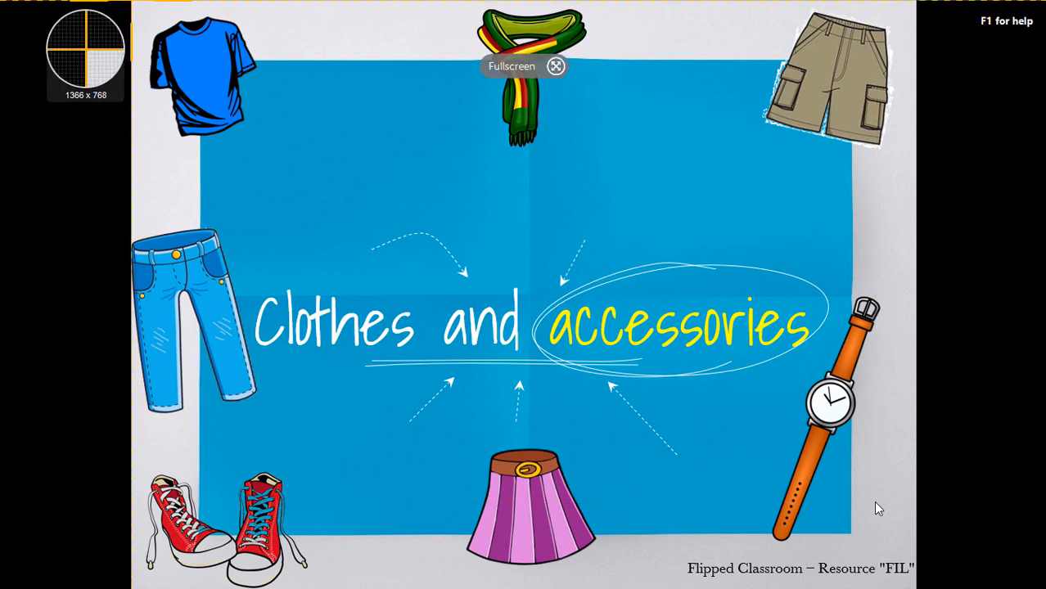
drag(131, 1, 917, 587)
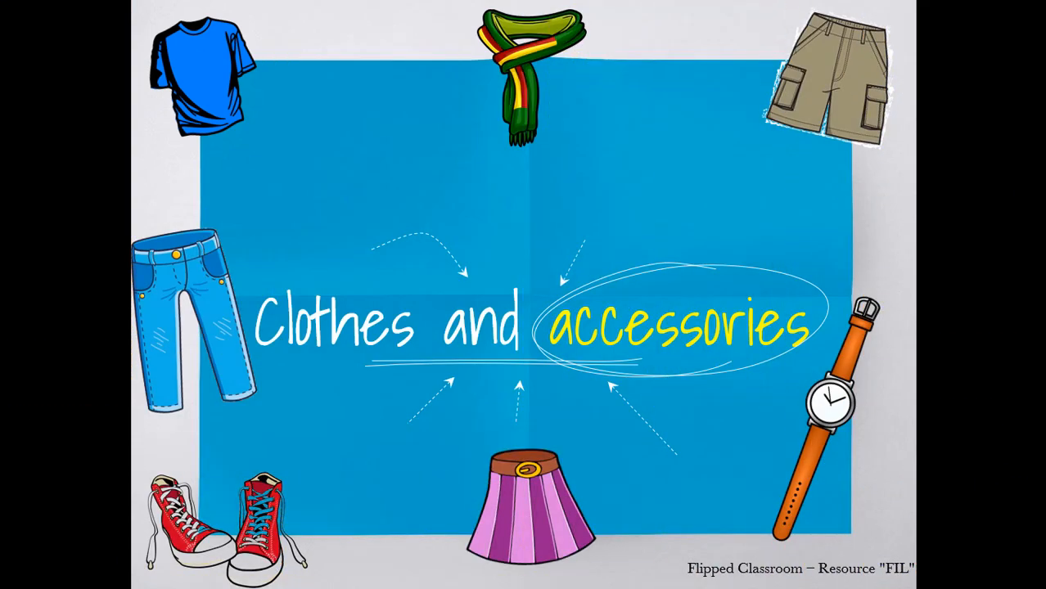
click(501, 538)
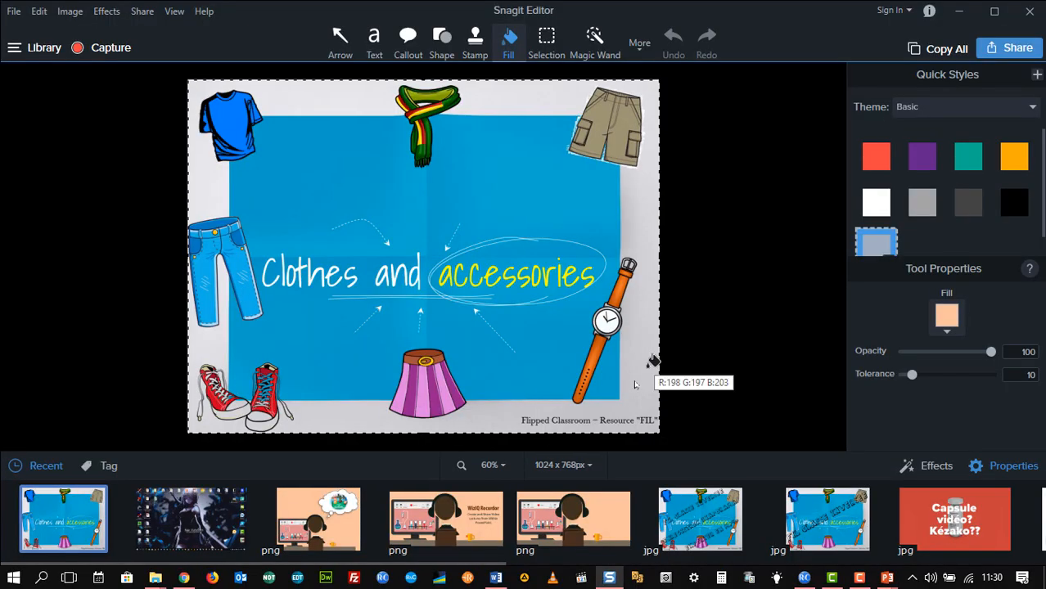
- Save the captured slide as a PNG named miniature on the desktop (Bureau)
key(ctrl+s)
click(291, 228)
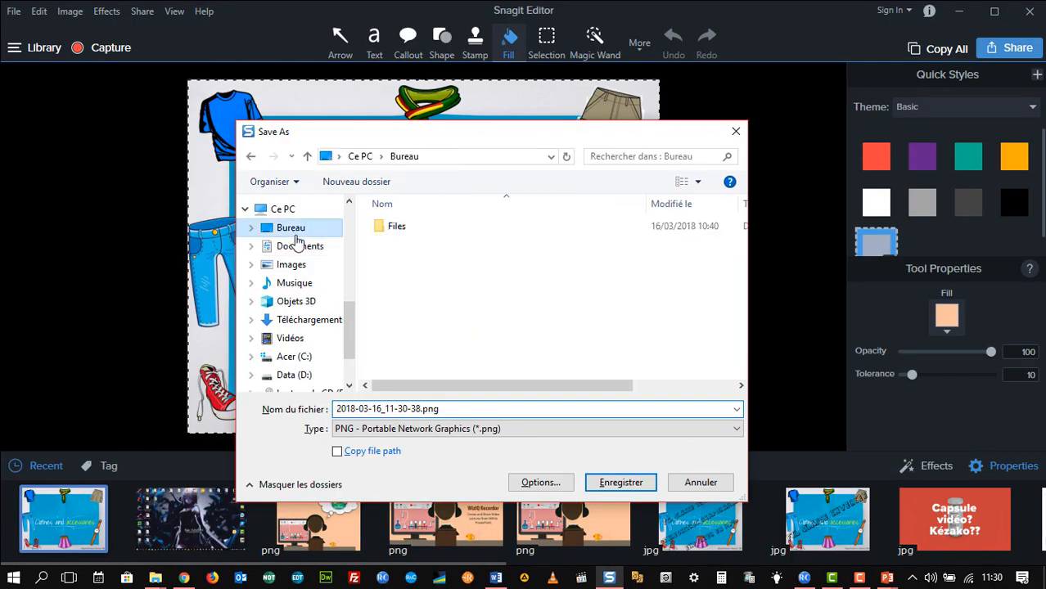
click(460, 403)
text(miniature)
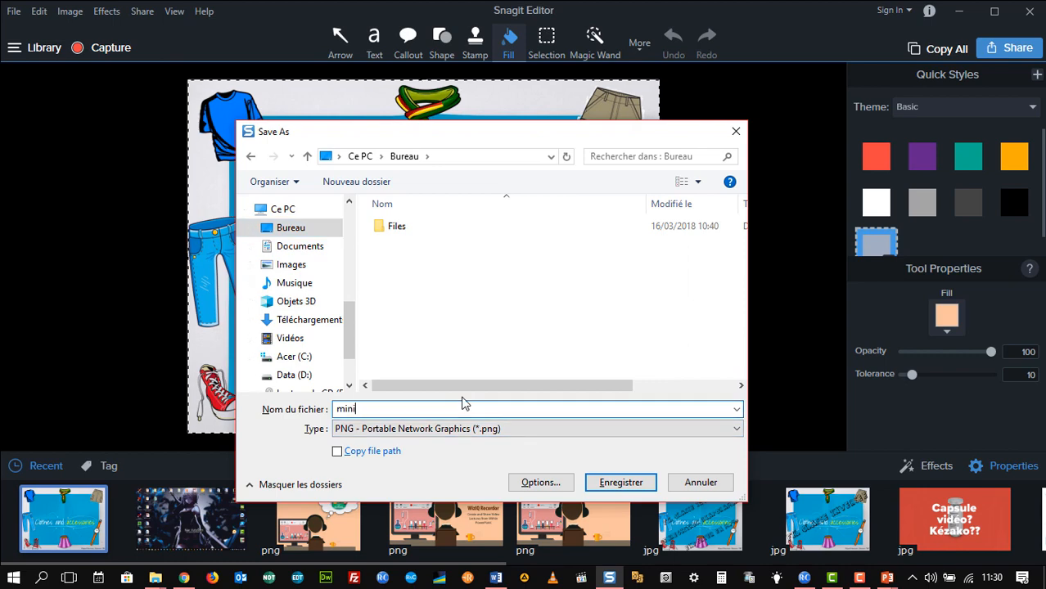
key(Return)
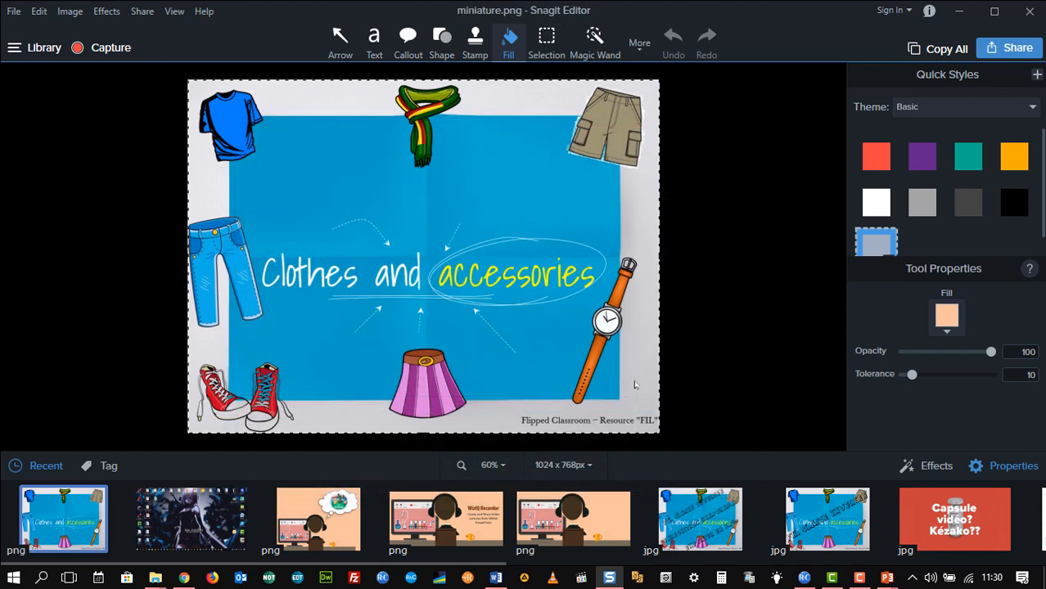
- Minimize Snagit Editor, end the slide show, and close PowerPoint to return to the YouTube upload page
click(959, 11)
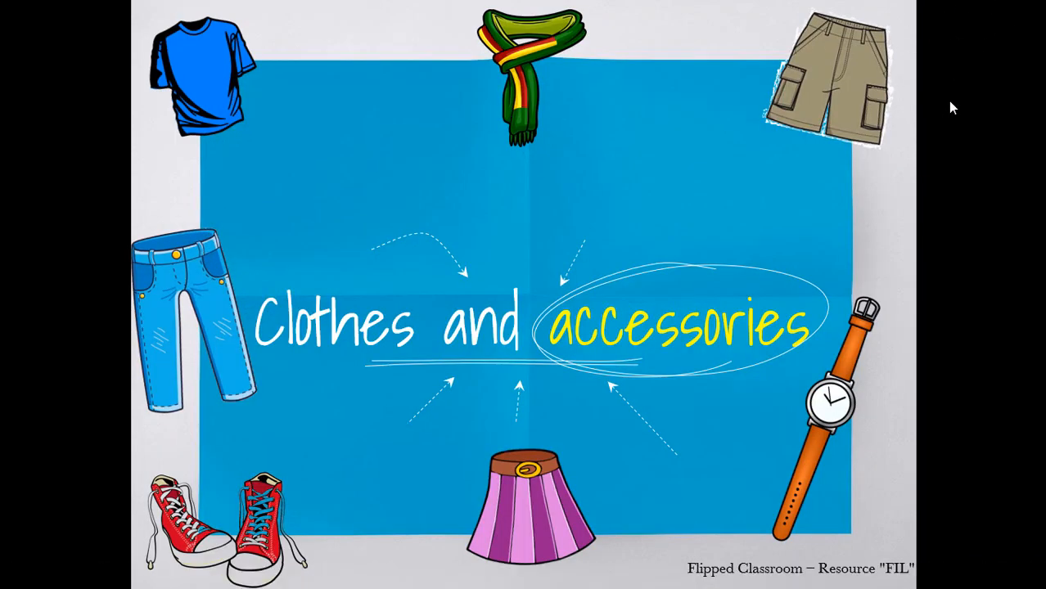
key(Escape)
click(1027, 8)
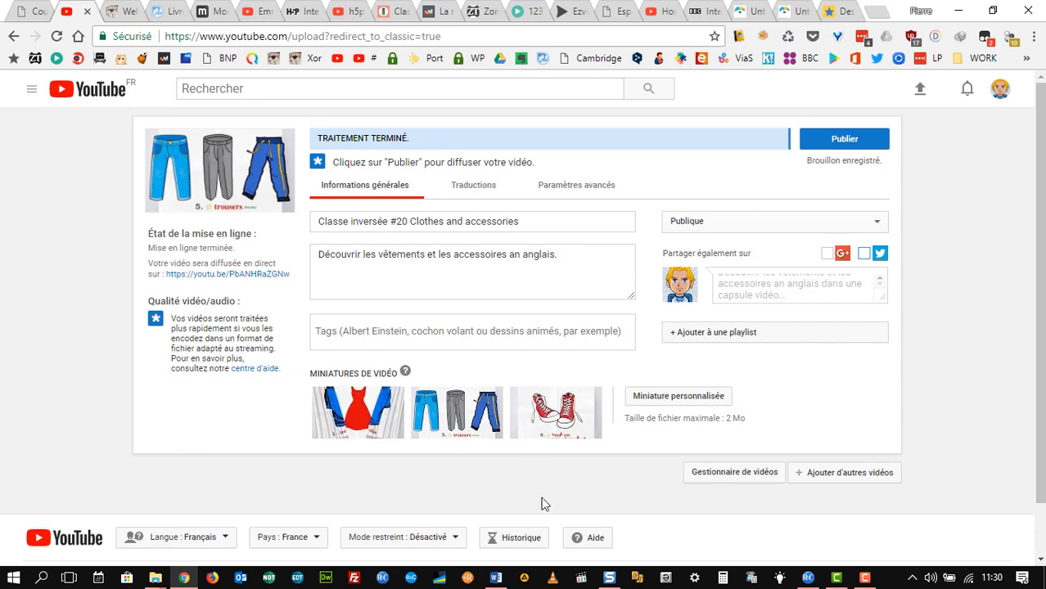
- Upload miniature.png from the Bureau folder as the video's custom thumbnail
click(694, 400)
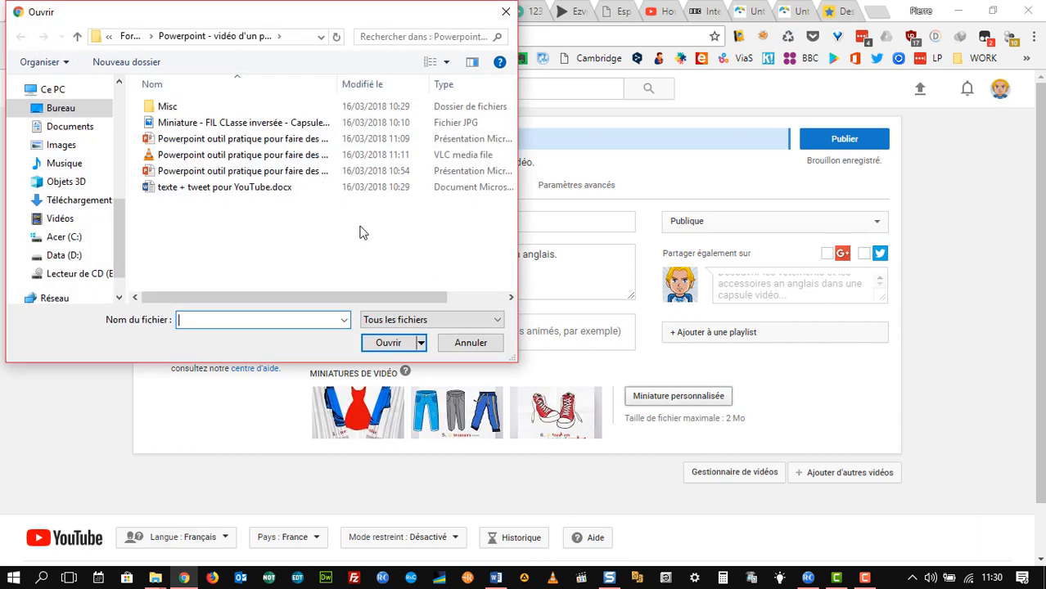
scroll(90, 143, up, 1)
click(70, 158)
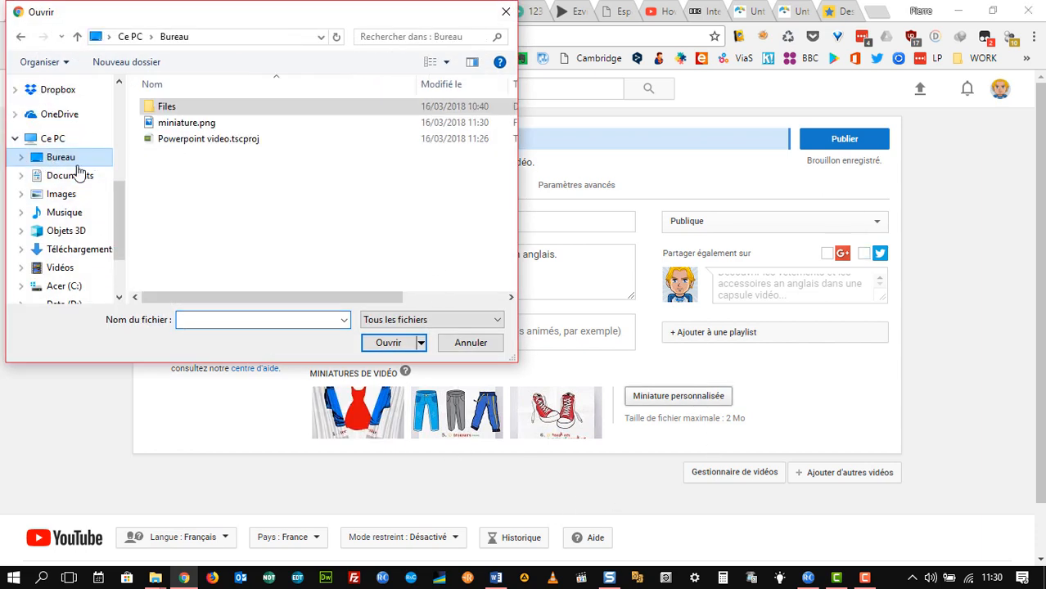
click(188, 123)
click(386, 342)
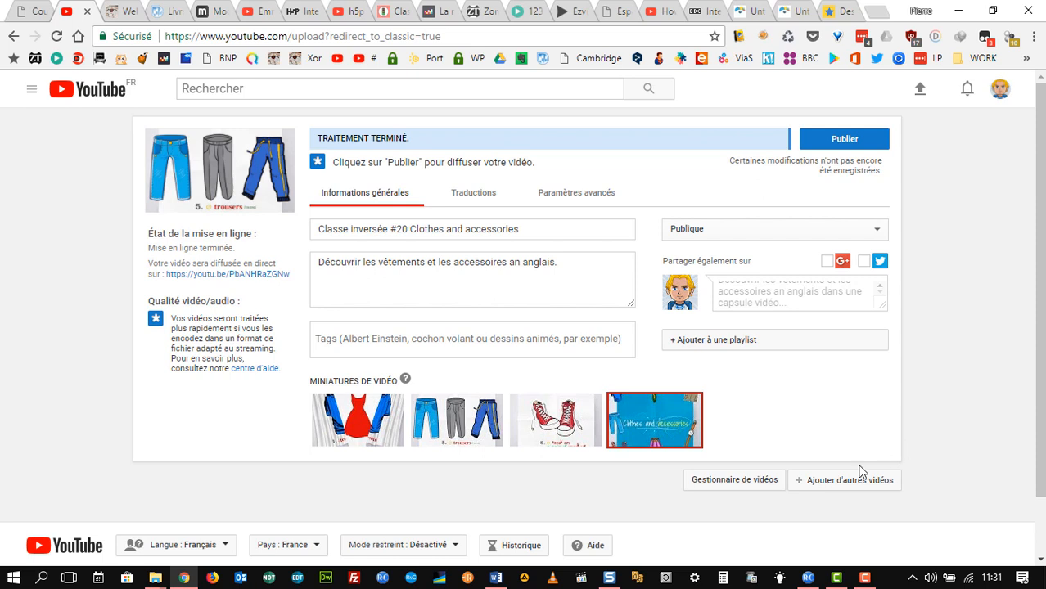
- Add five video tags: the creator's name, Collège, ESL, classe inversée and flipped classroom
click(445, 329)
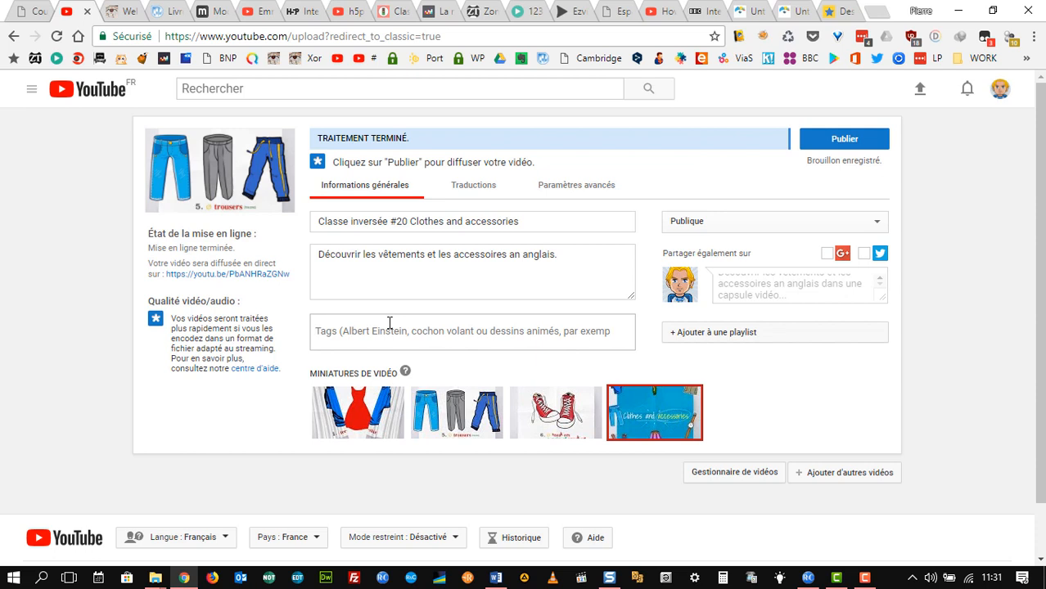
text(Pierre VML)
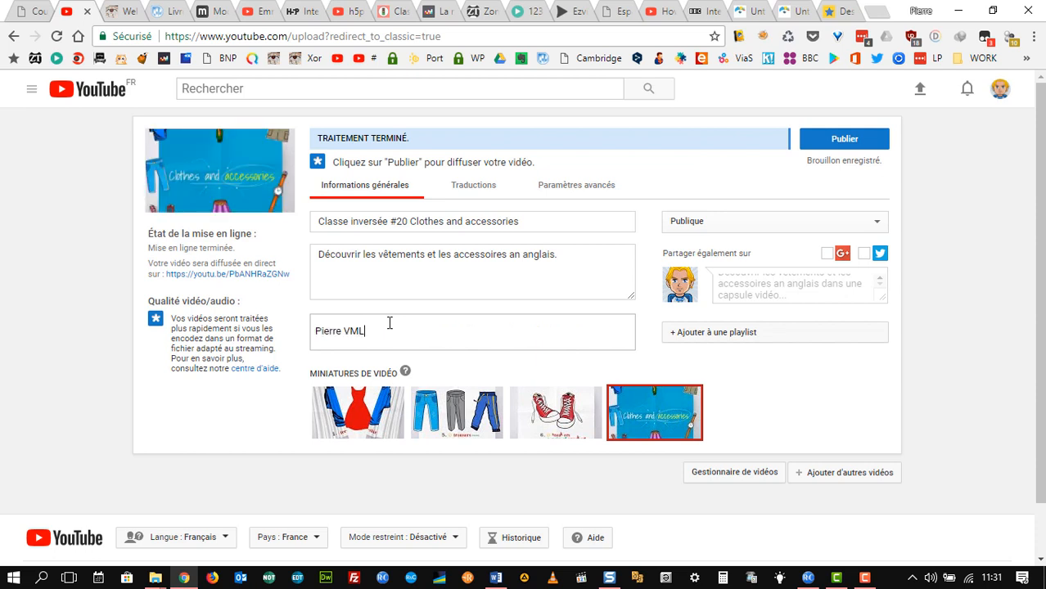
key(Return)
text(Collège)
key(Return)
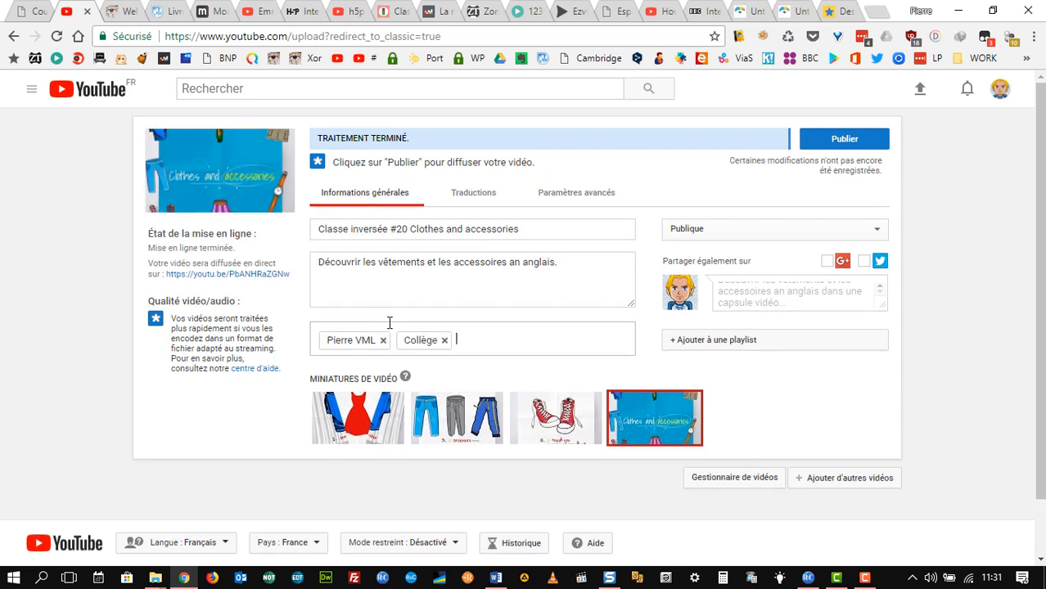
text(ESL)
key(Return)
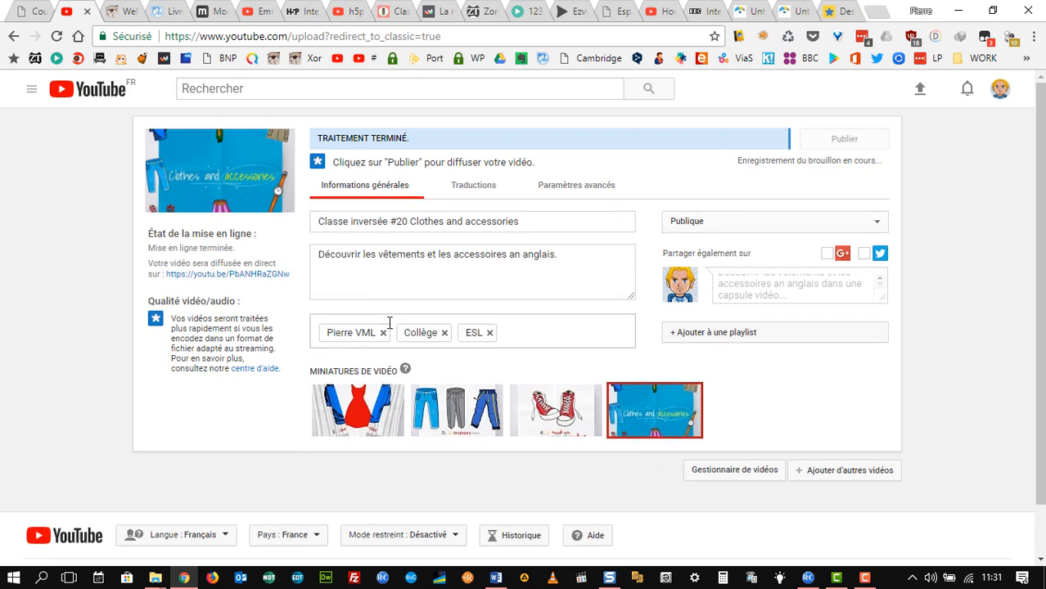
text(classe invers)
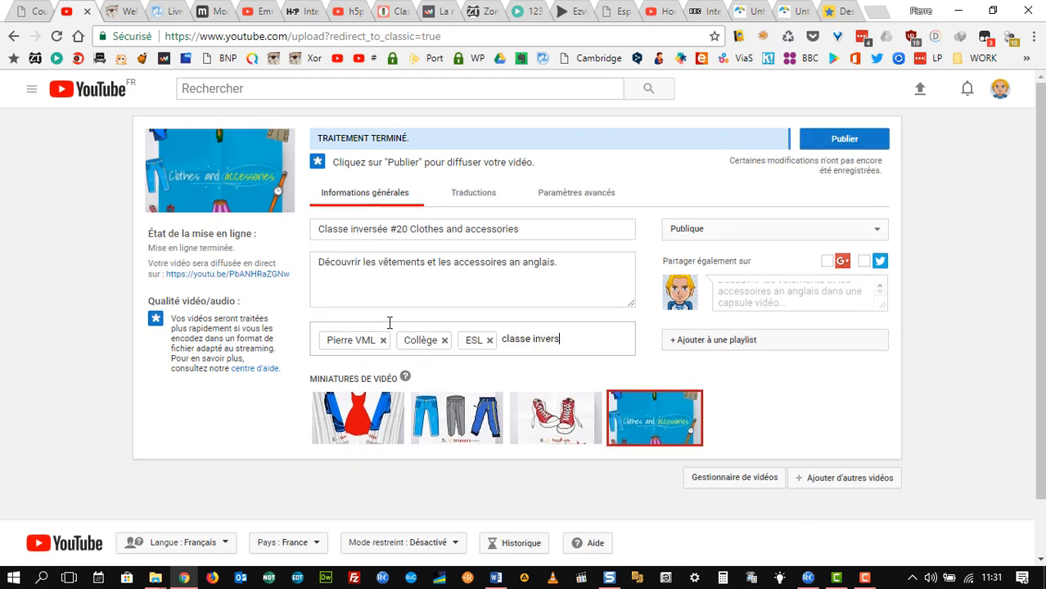
text(ée)
key(Return)
text(fli)
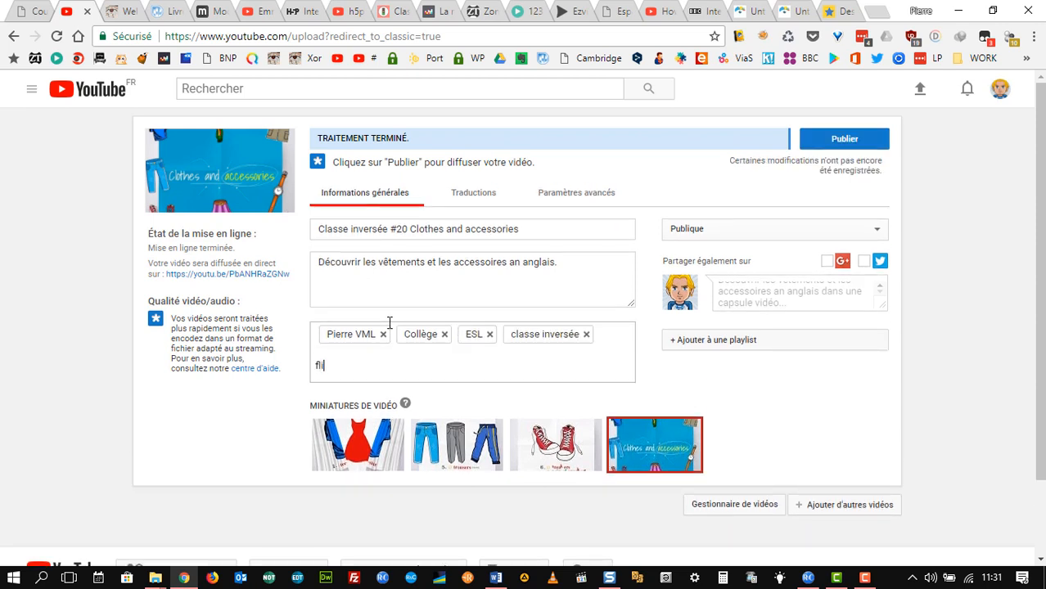
text(pped classroom)
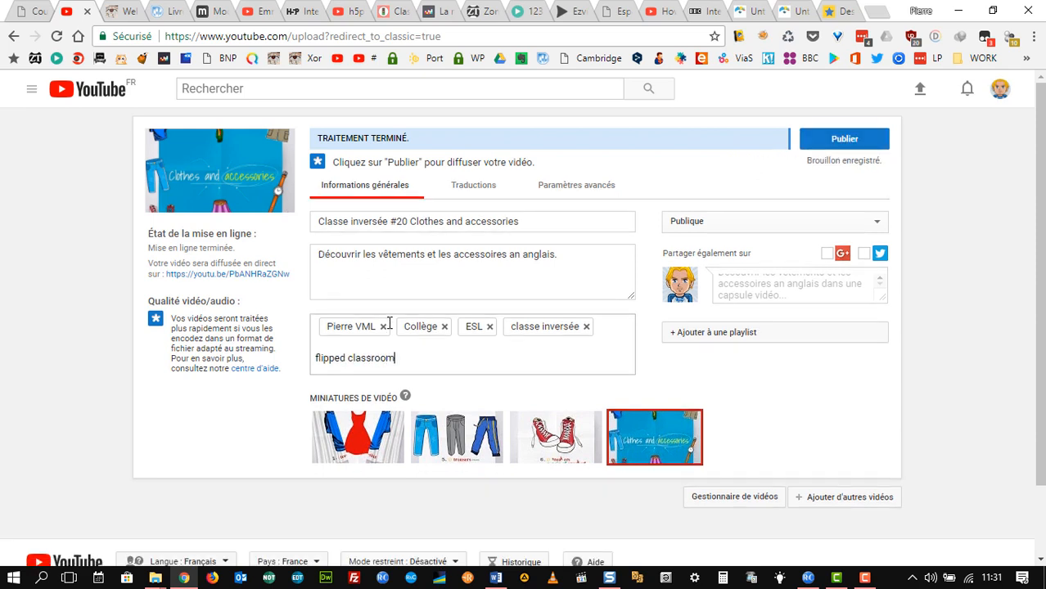
key(Return)
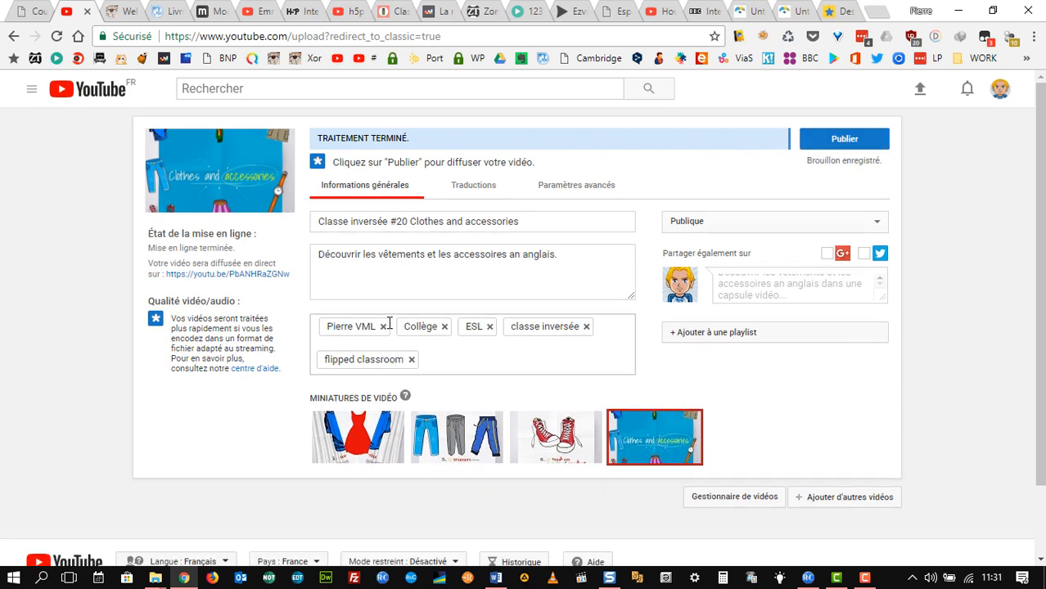
- Add the video to the Pédagogie and "Classe inversée - Flipped classr..." playlists, leaving Tutoriels unselected
click(693, 332)
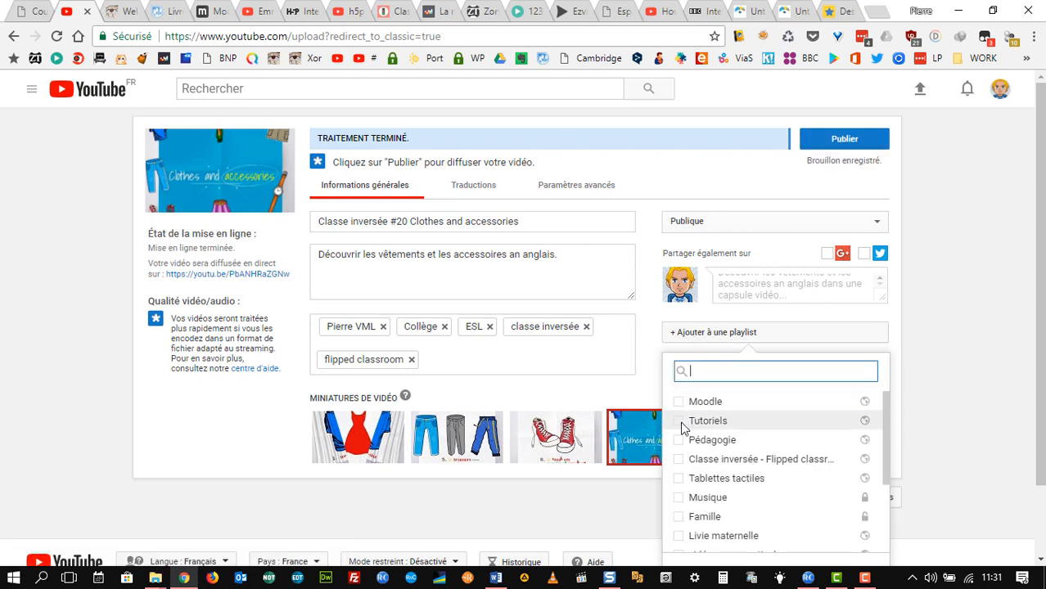
click(678, 420)
click(680, 441)
click(692, 459)
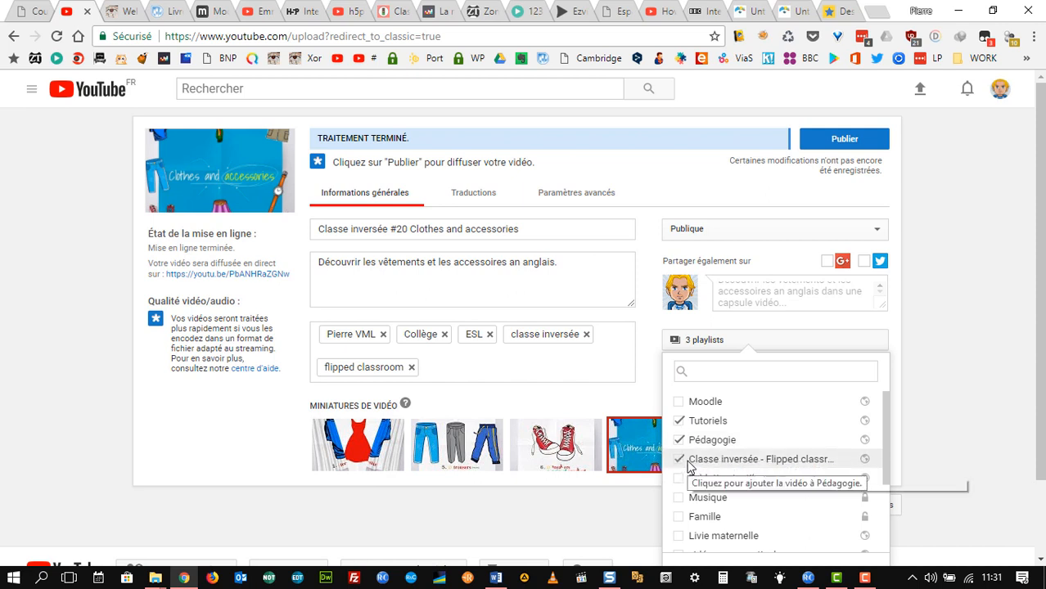
click(689, 423)
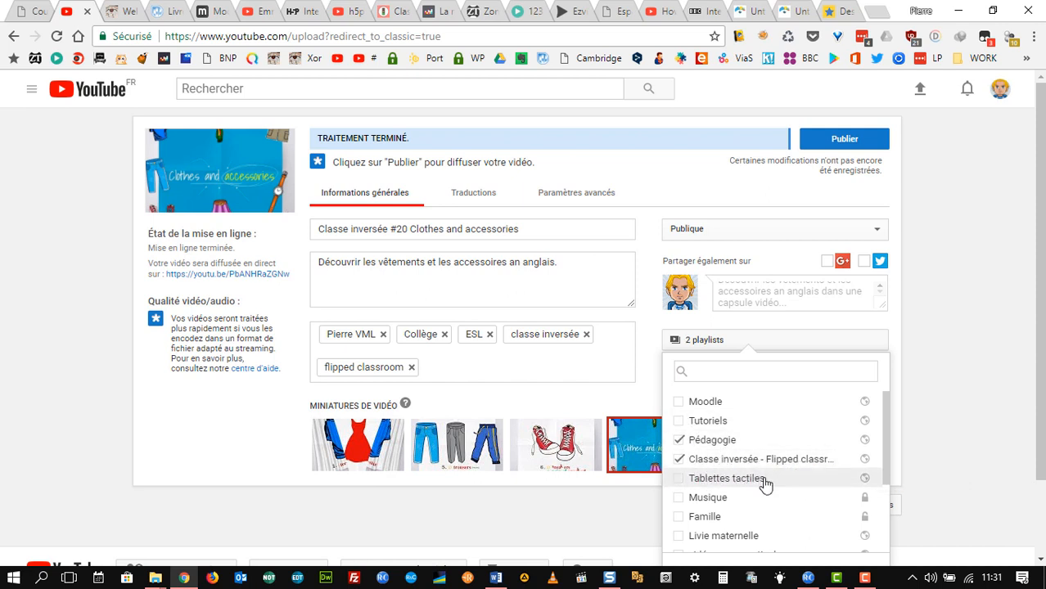
- Publish the video and copy its embed code
click(836, 140)
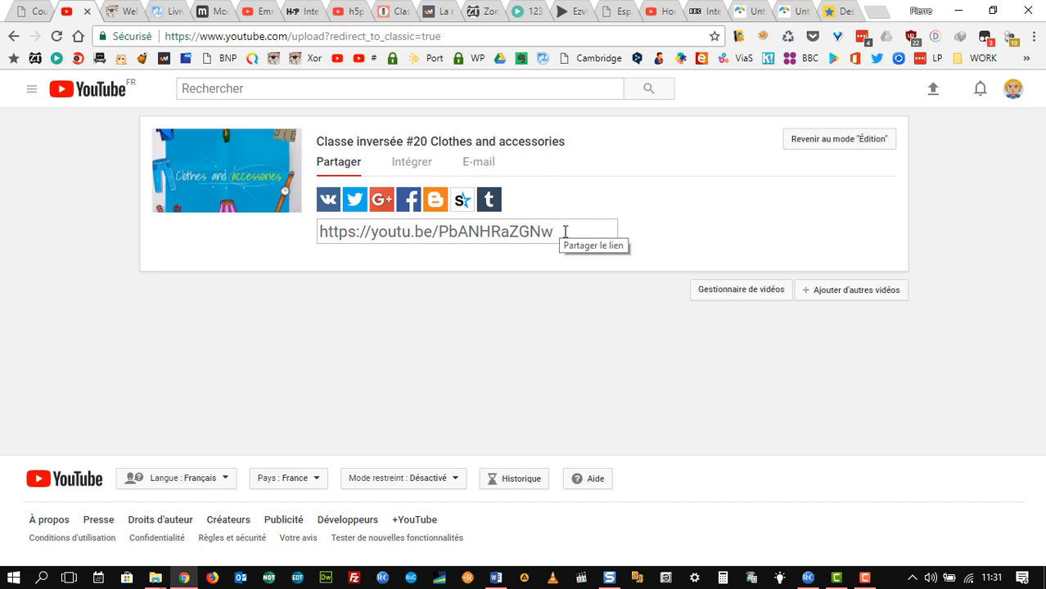
click(417, 165)
key(ctrl+c)
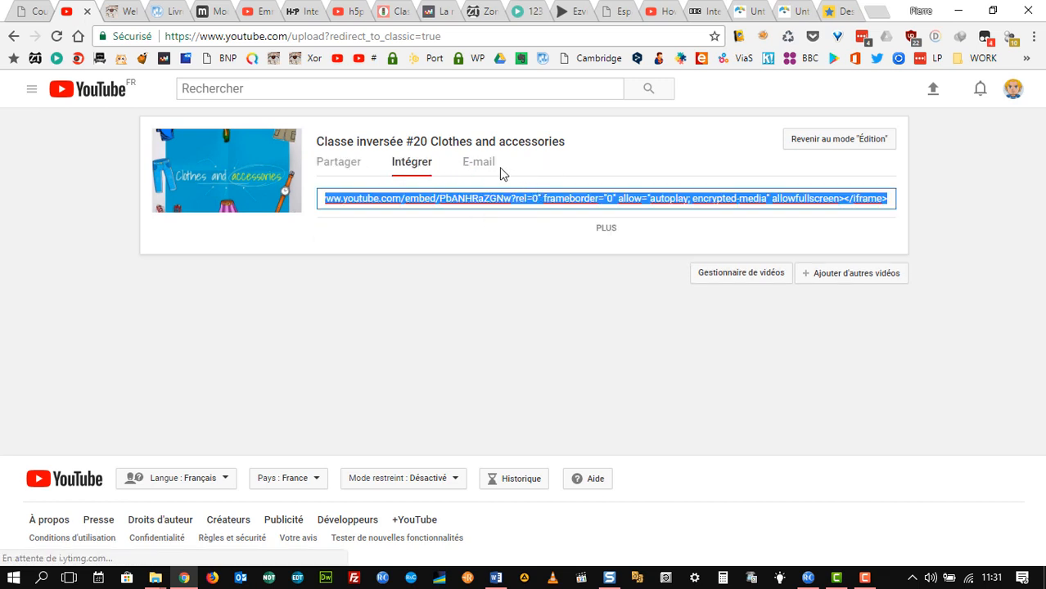
- Switch to the Moodle course page and open the section "02 - Produire une capsule vidéo avec Powerpoint" for editing
click(41, 10)
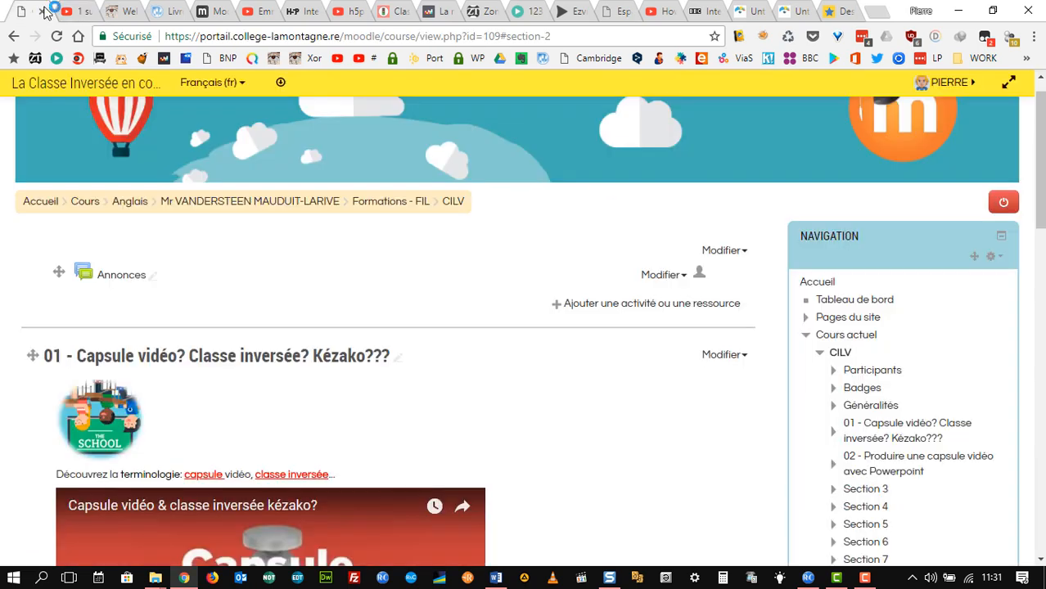
scroll(331, 323, down, 8)
scroll(331, 327, down, 1)
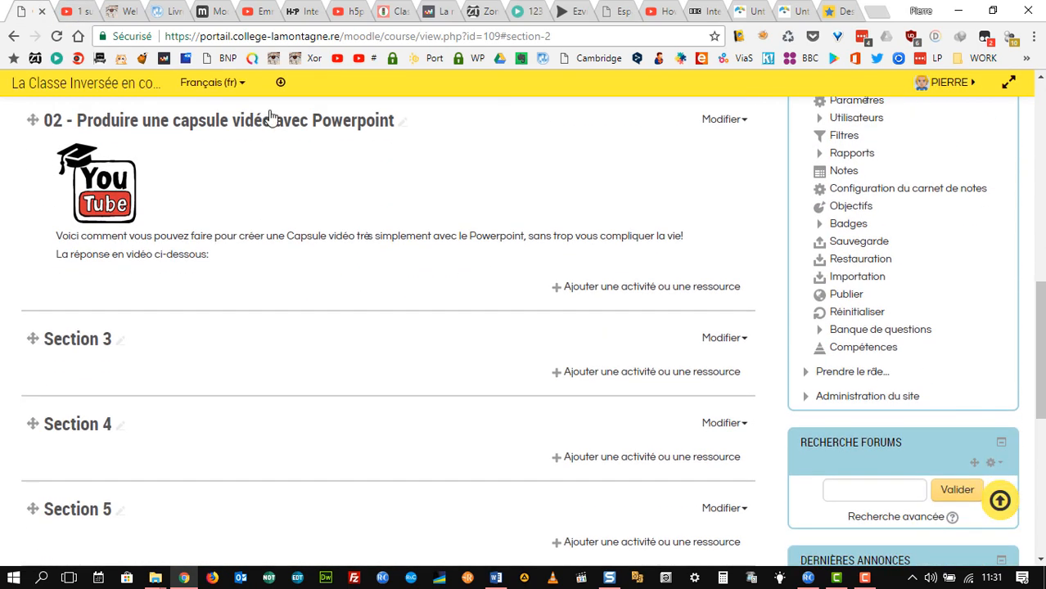
scroll(307, 166, up, 1)
click(724, 120)
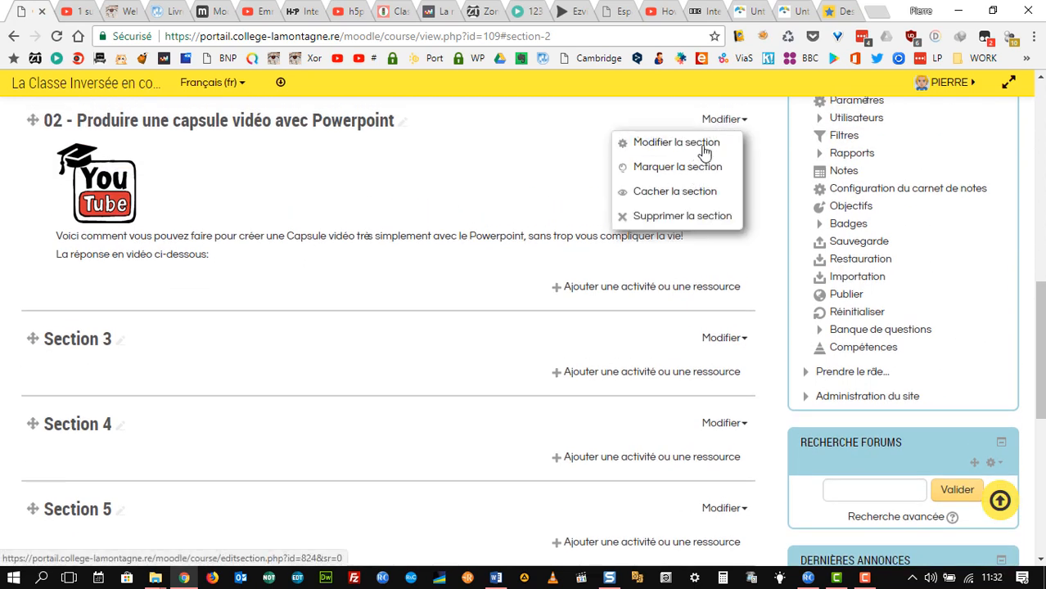
click(678, 150)
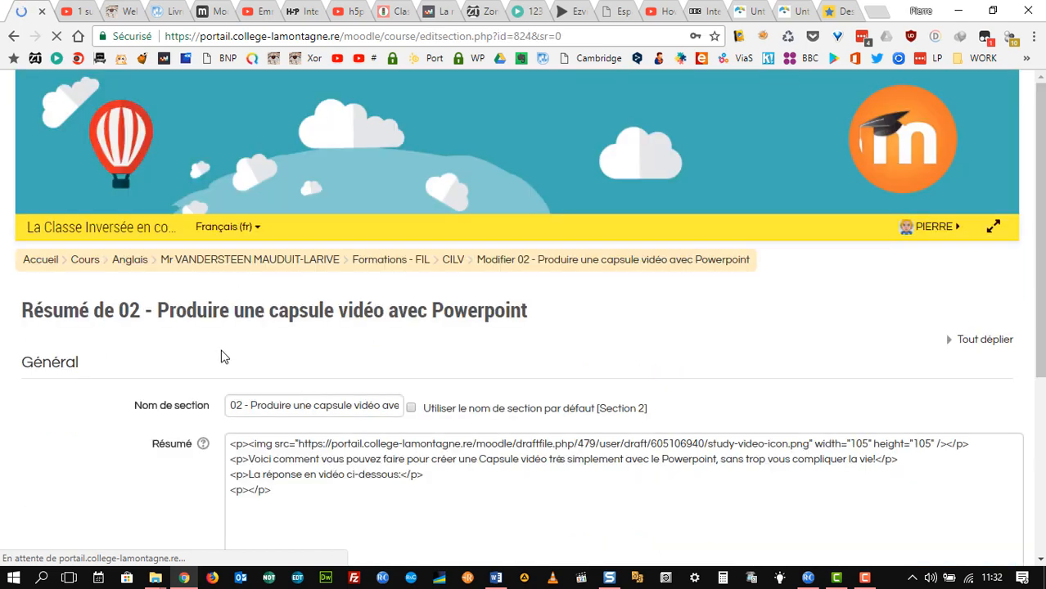
- Paste the copied YouTube embed code into the empty last paragraph of the section summary's HTML source and save the section
scroll(233, 362, down, 3)
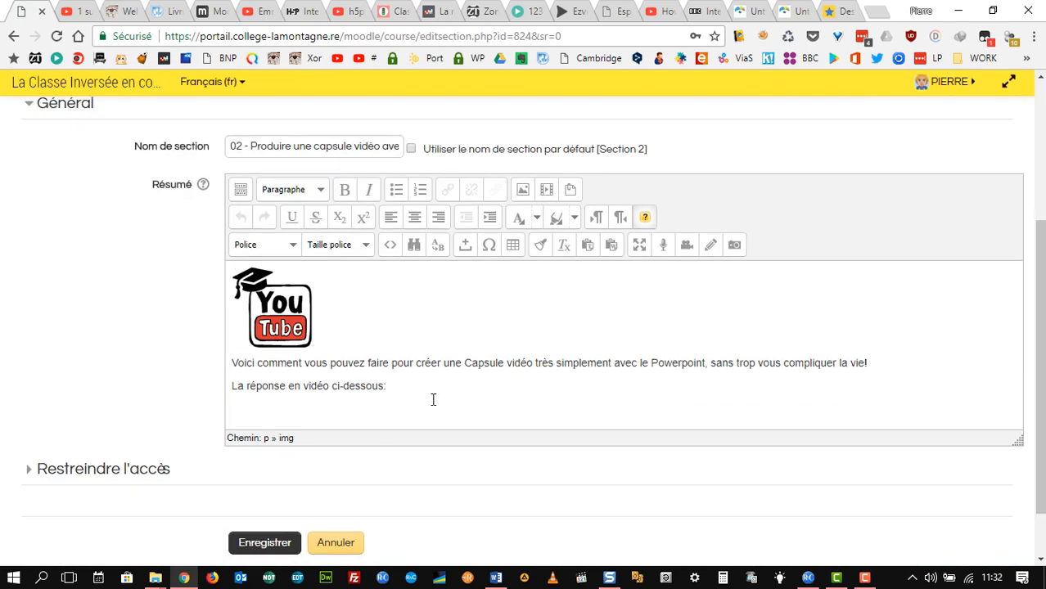
scroll(434, 392, down, 1)
scroll(442, 295, up, 1)
click(392, 258)
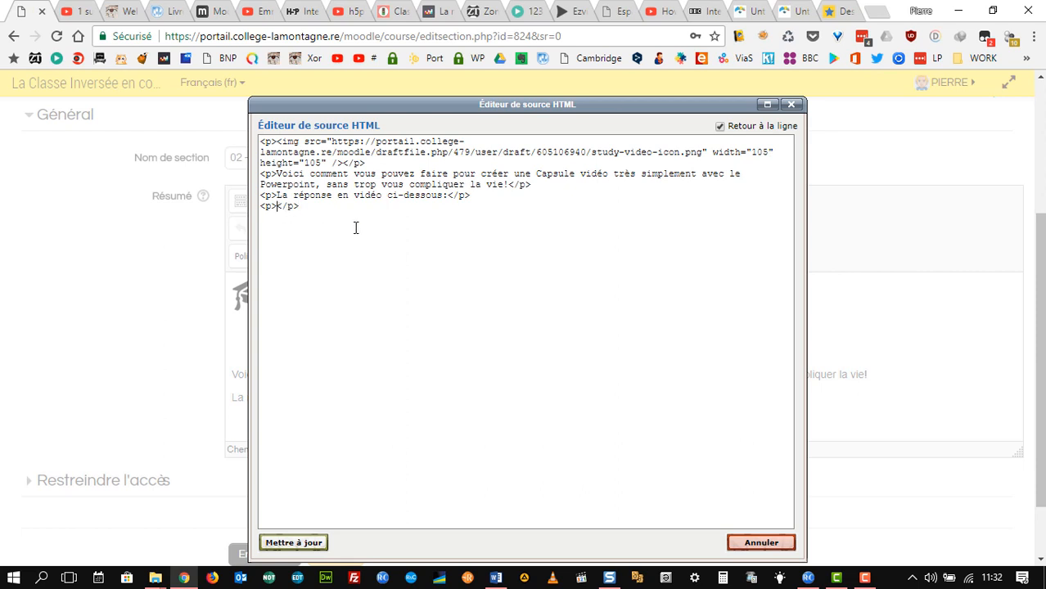
key(ctrl+v)
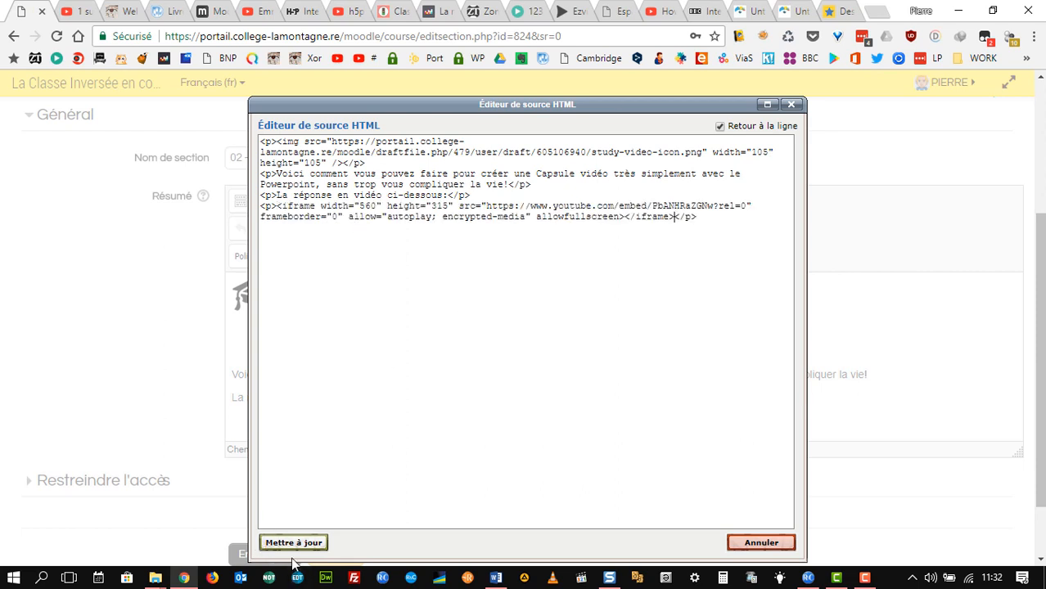
click(315, 542)
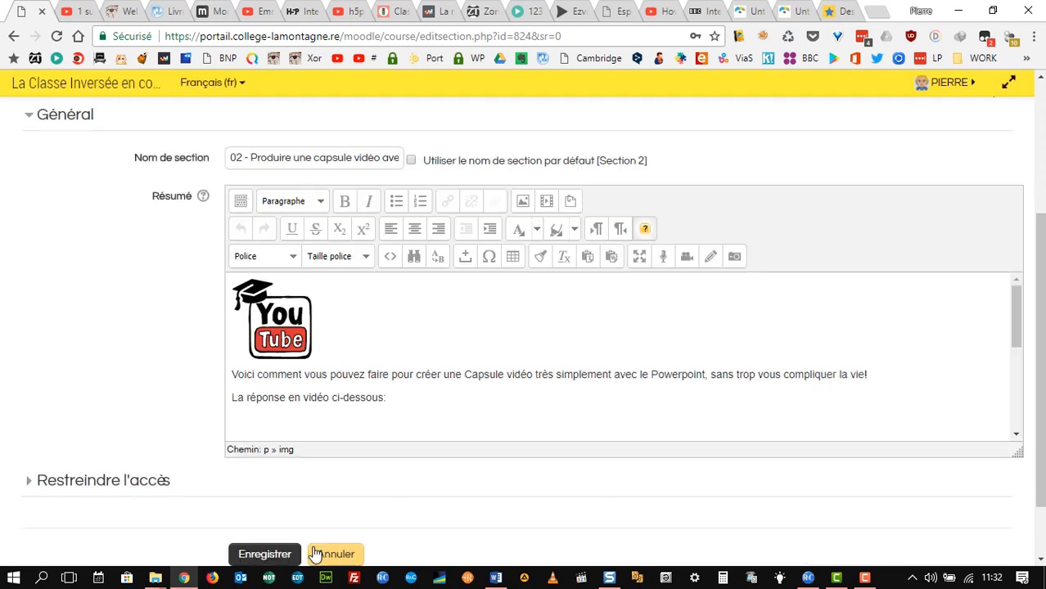
scroll(315, 458, down, 1)
click(273, 478)
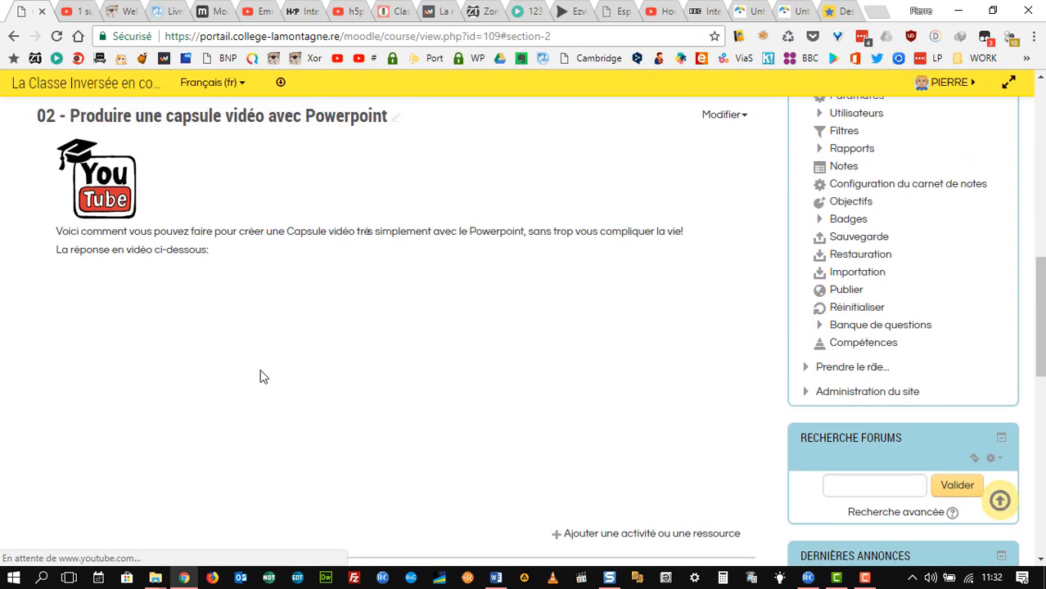
scroll(260, 368, down, 2)
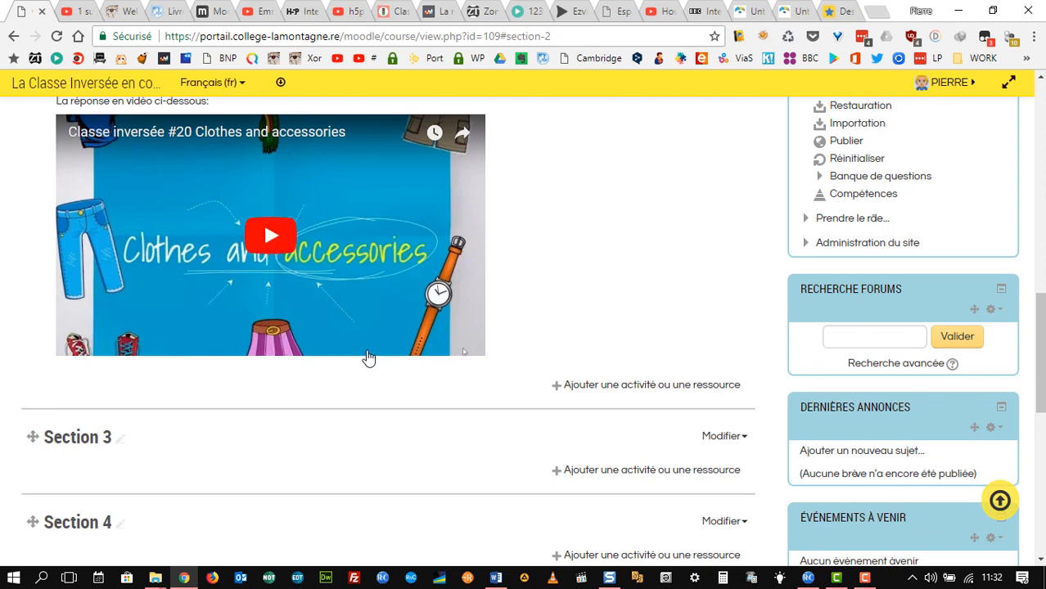
- View the description of the Test activity among those available for section 02, and close the chooser without adding it
click(676, 386)
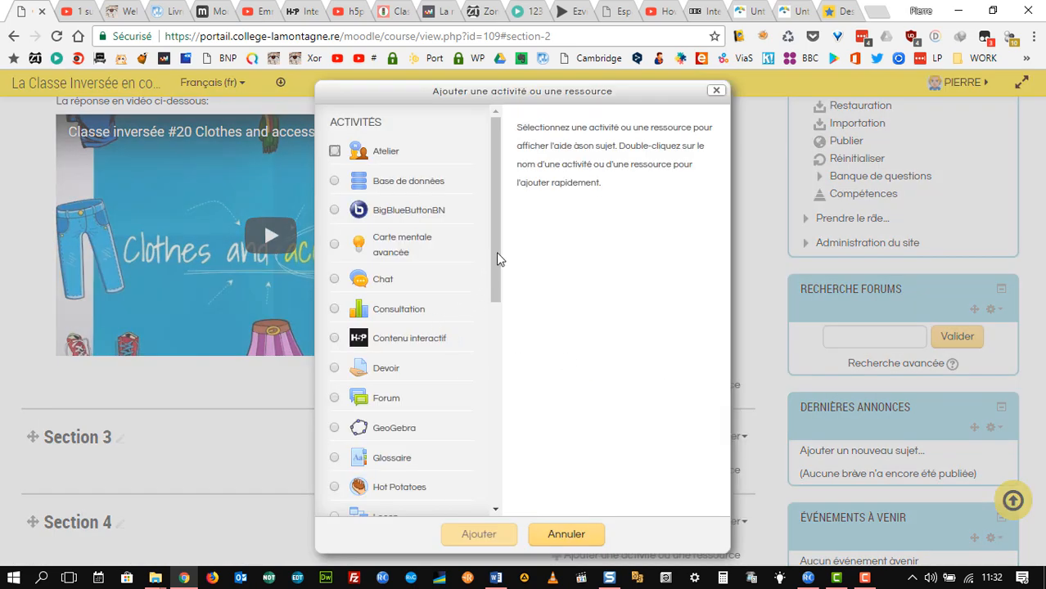
drag(491, 252, 434, 334)
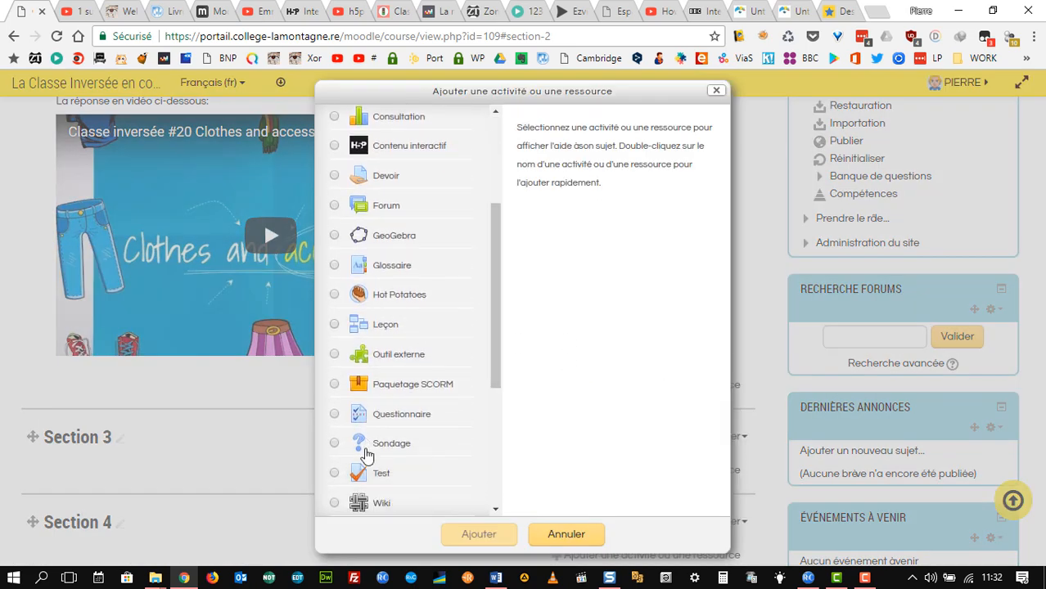
click(362, 483)
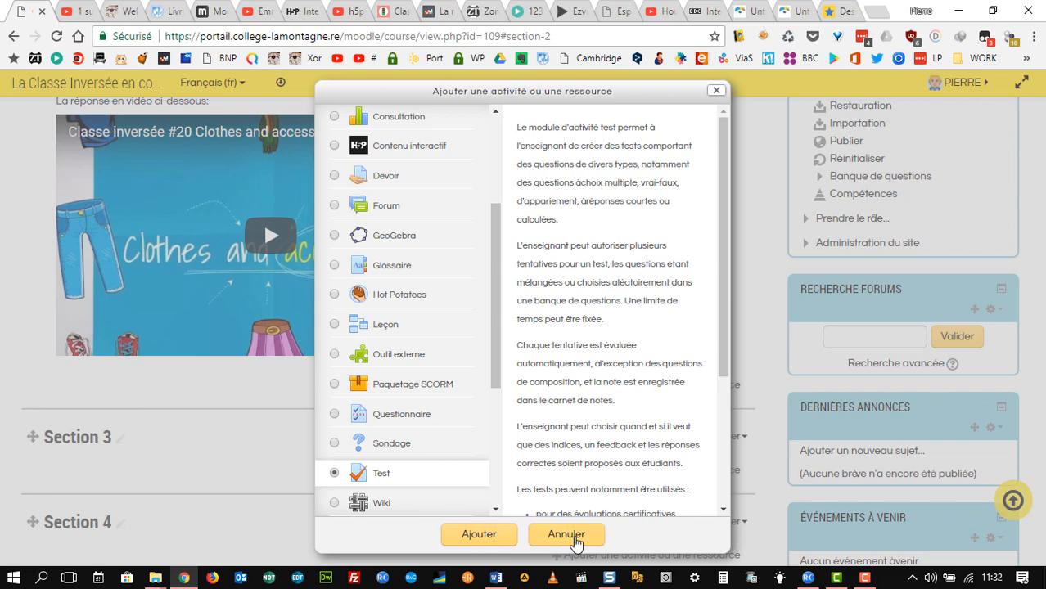
click(568, 535)
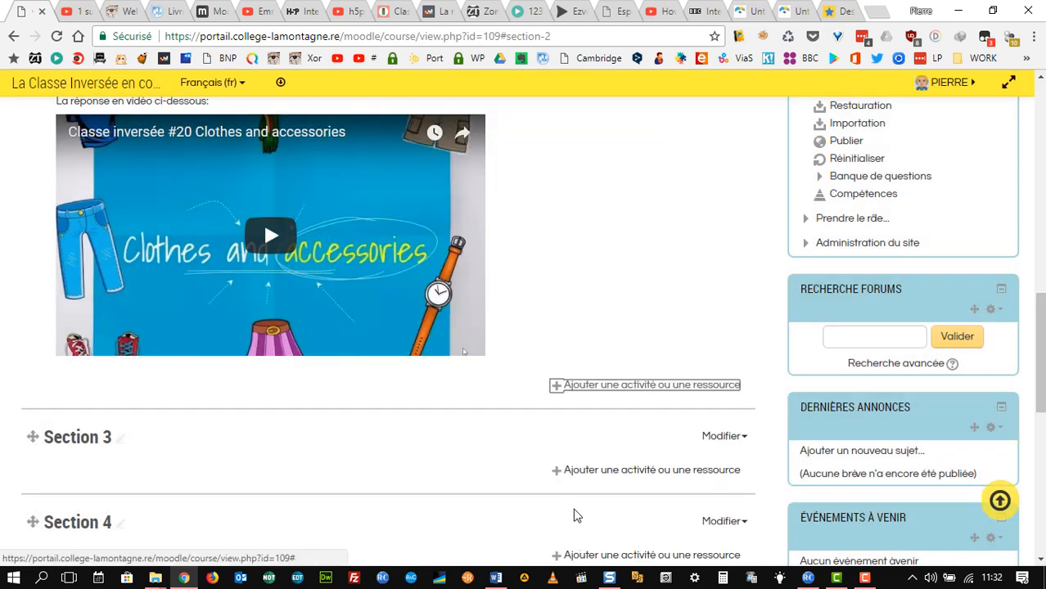